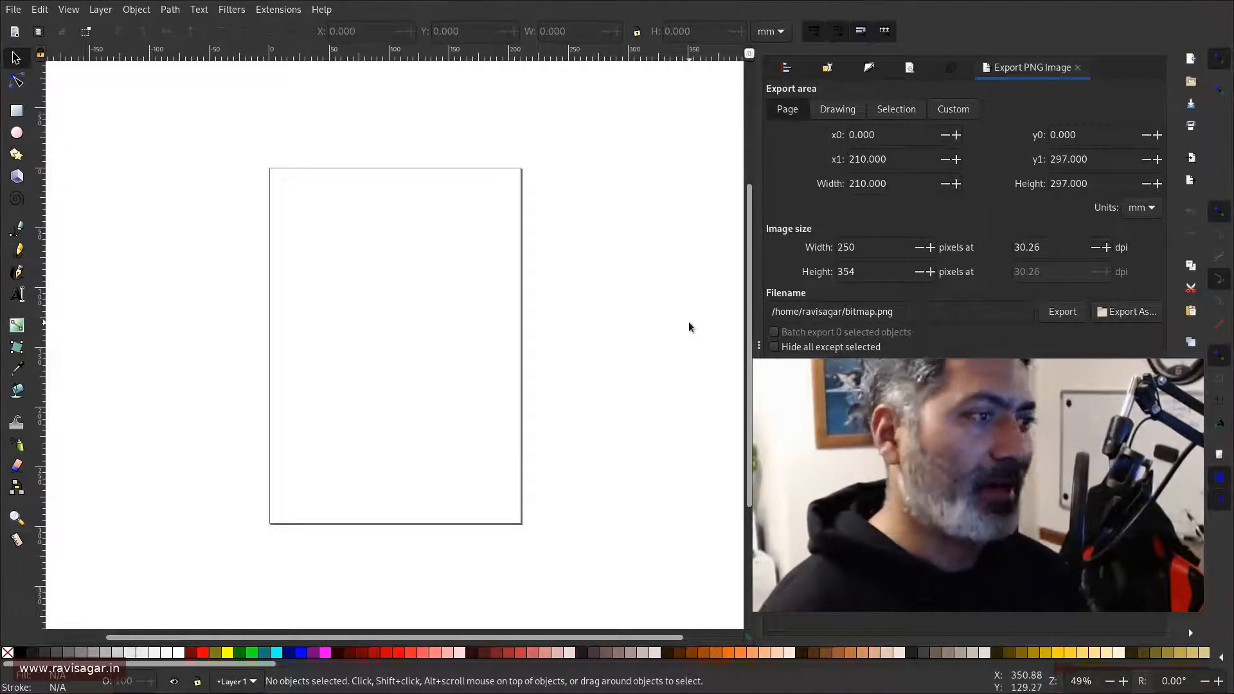
Open sparxsys.com/team in the Brave browser and examine the circular bordered profile pictures on the page.
key("super+d")
type("brave")
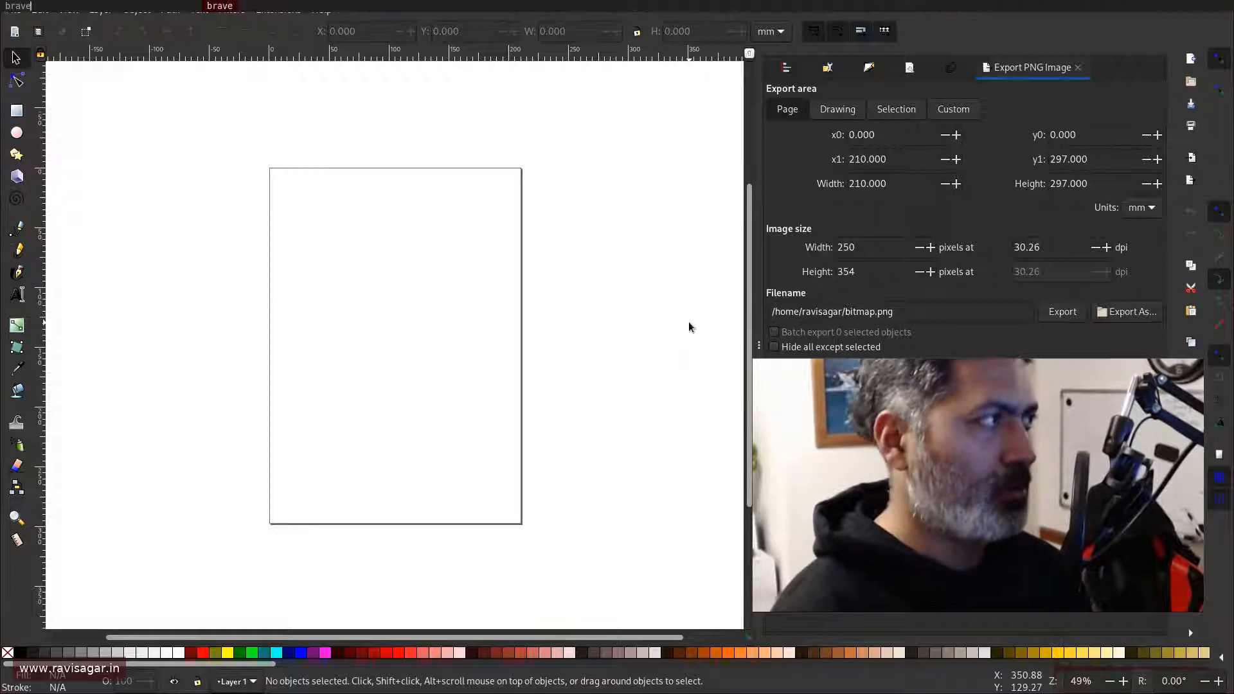
key("Return")
type("spar")
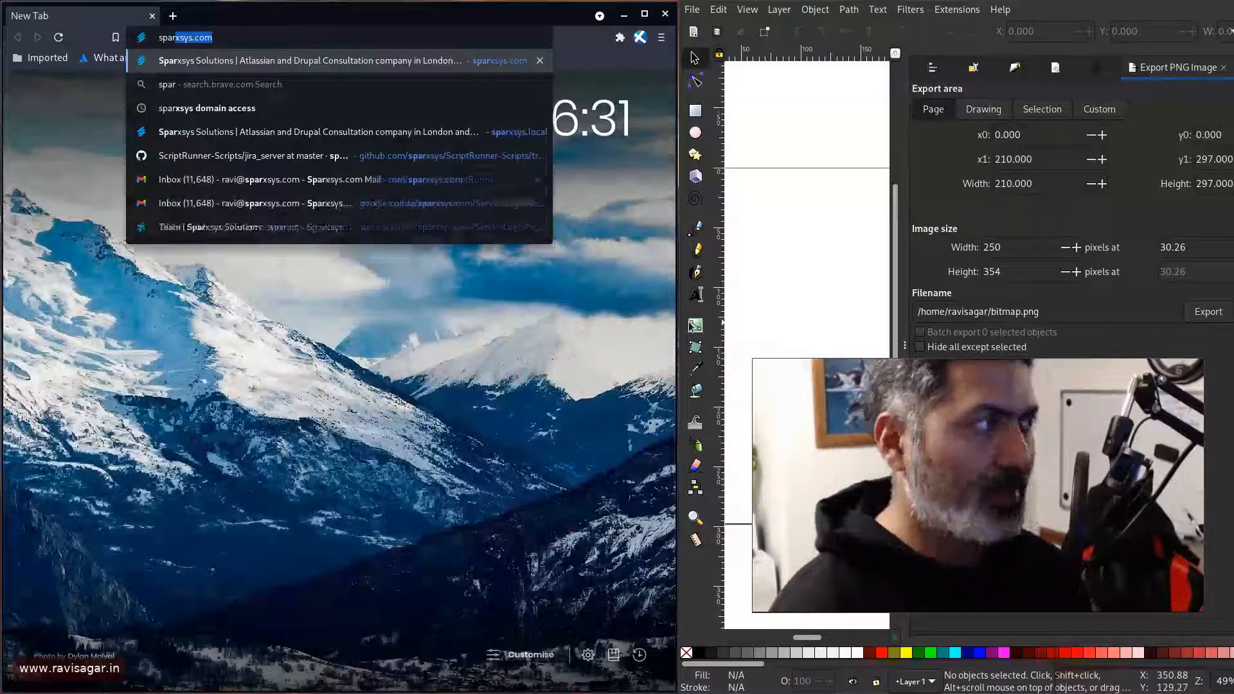
type("xsys.com/team")
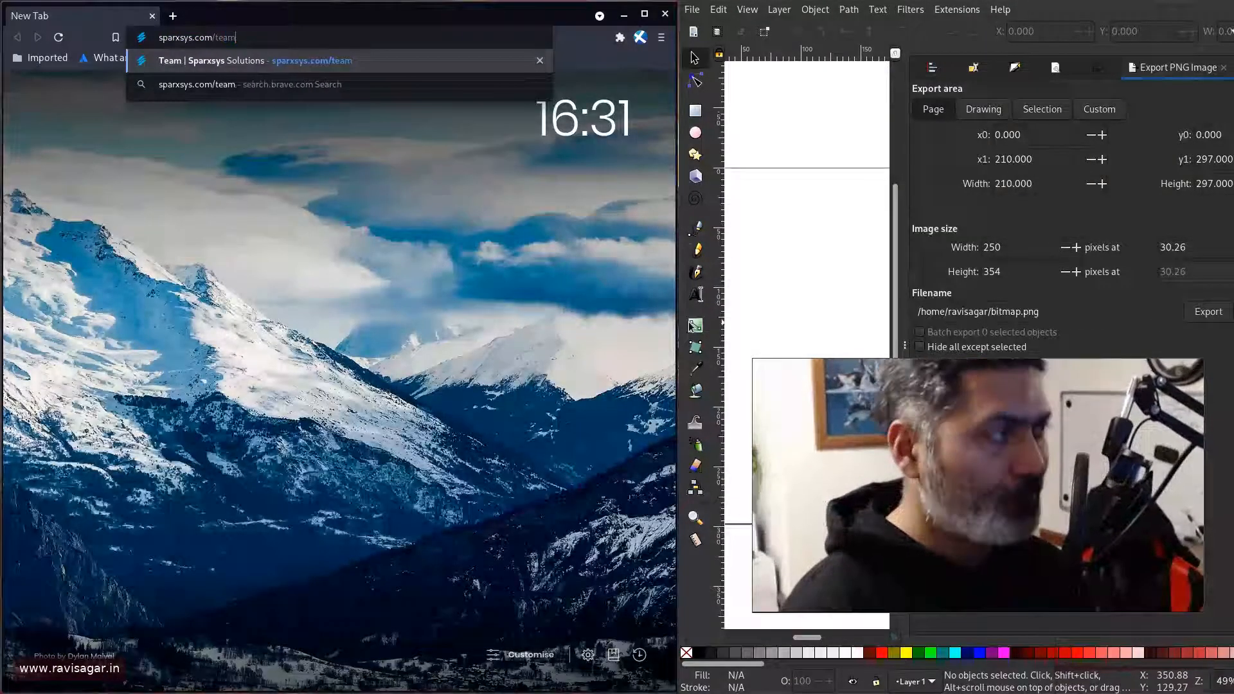
key("Return")
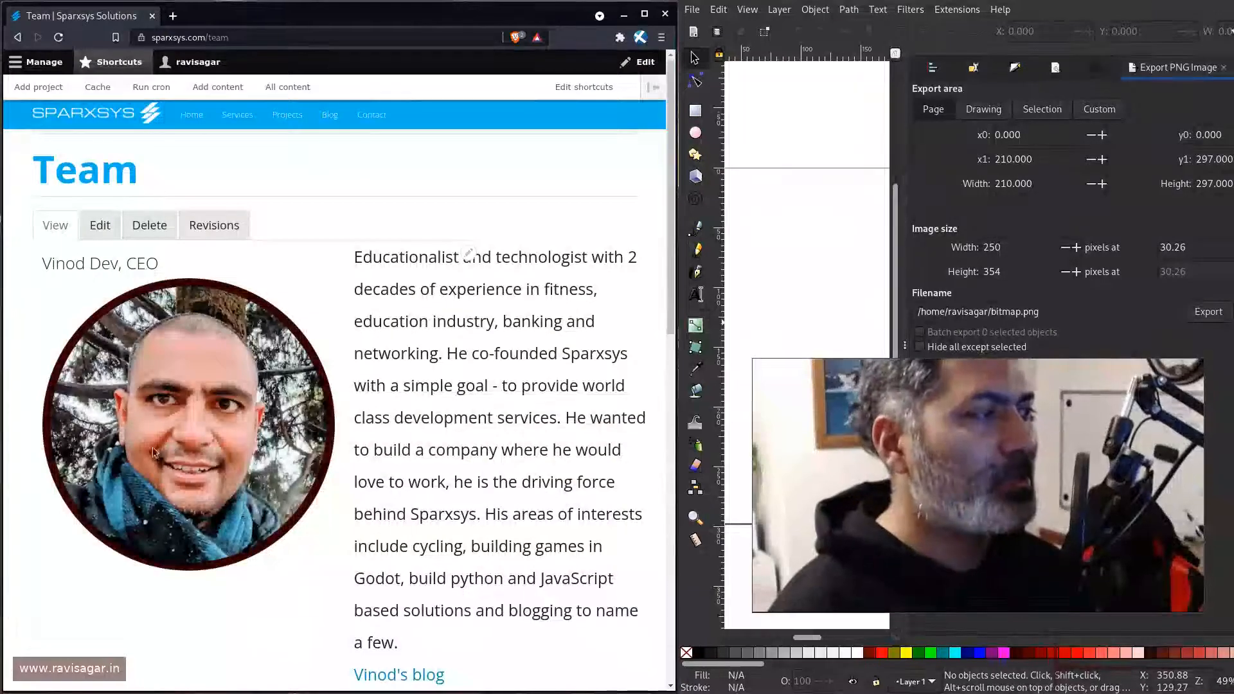
scroll(236, 382, "down", 3)
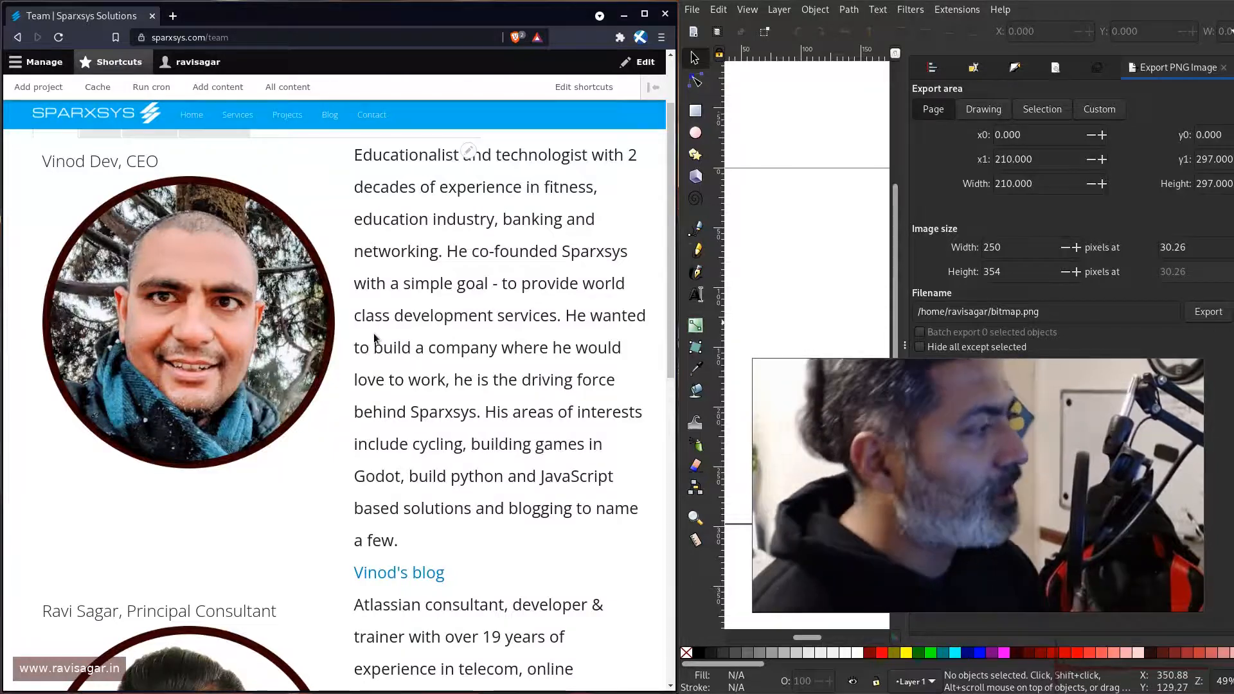
scroll(374, 337, "down", 1)
scroll(374, 337, "down", 5)
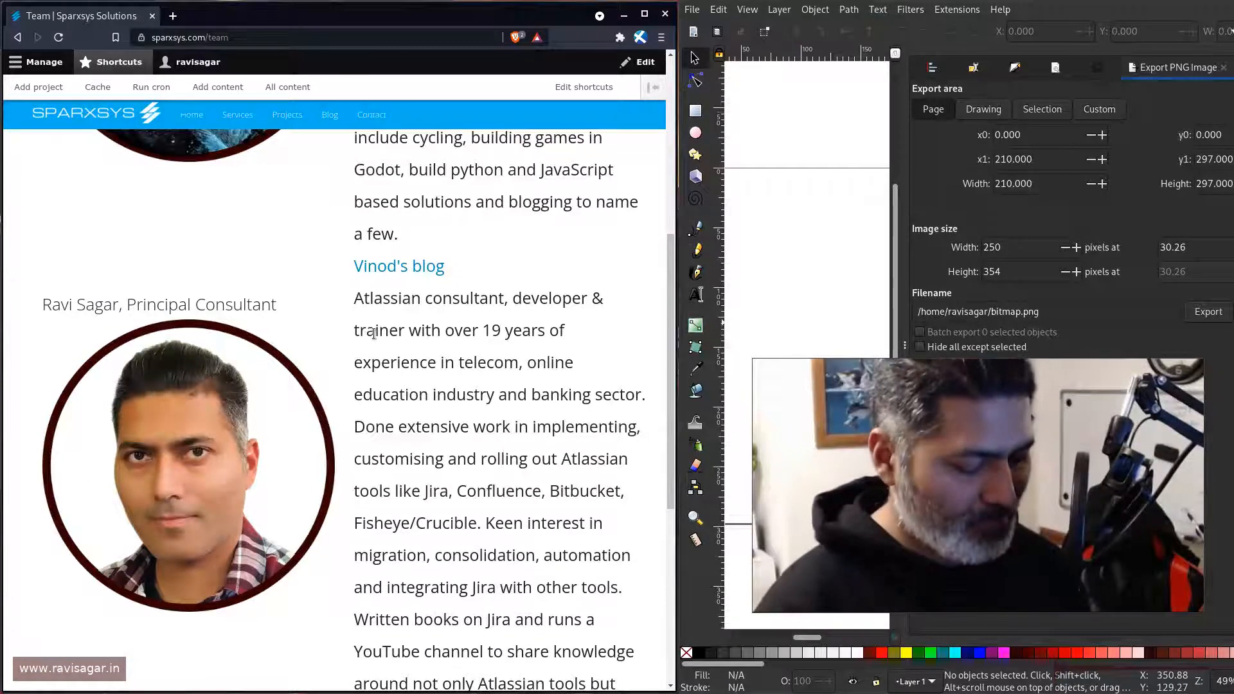
Switch back to Inkscape and import the looking-left JPG portrait from the home folder's pics/profile-pics, embedded with its DPI from file.
key("super+2")
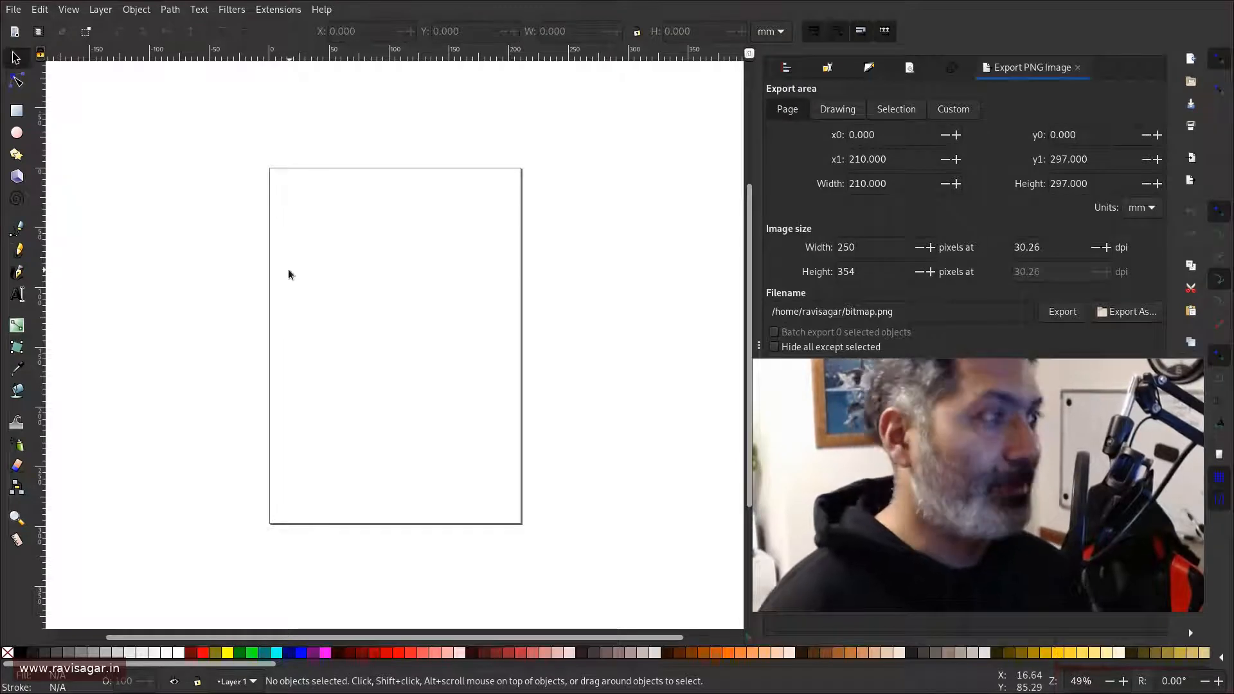
left_click(15, 10)
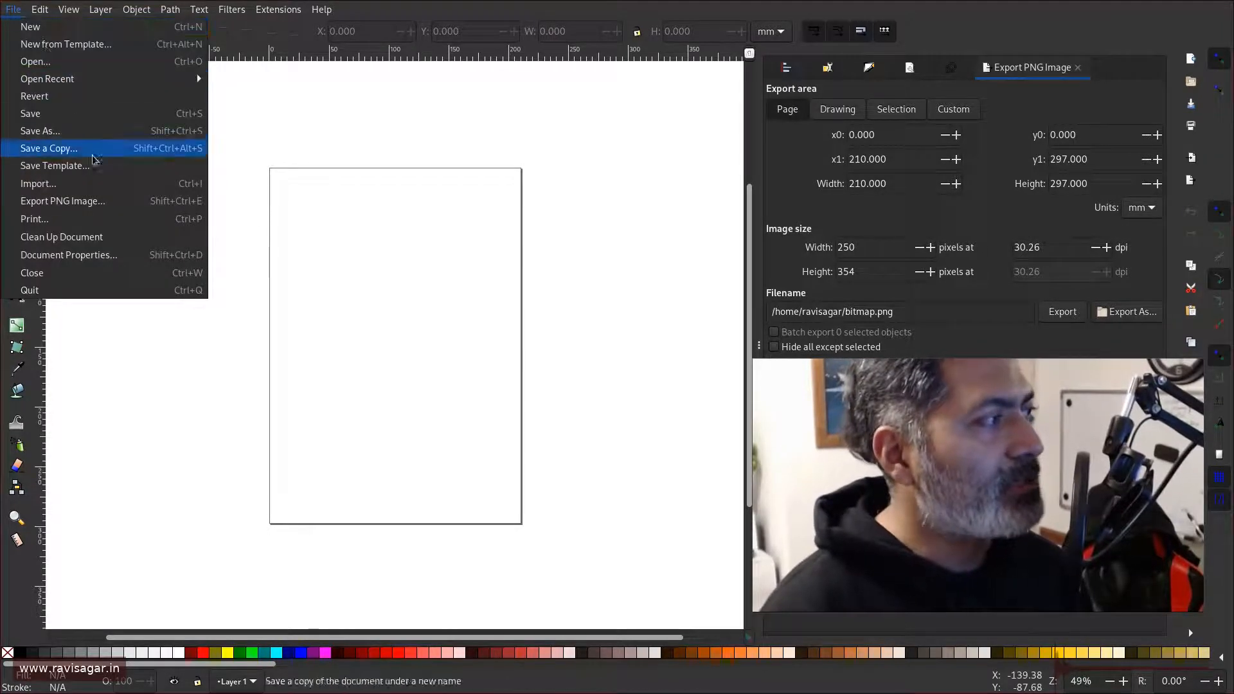
left_click(82, 191)
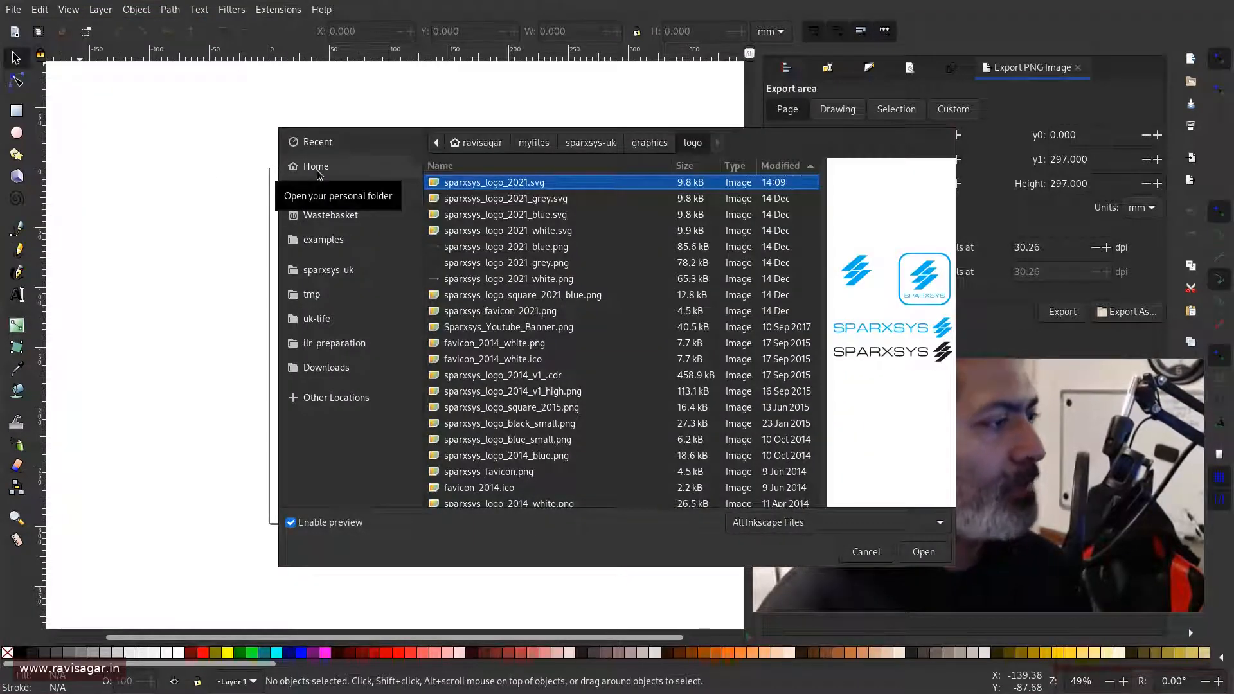
left_click(316, 167)
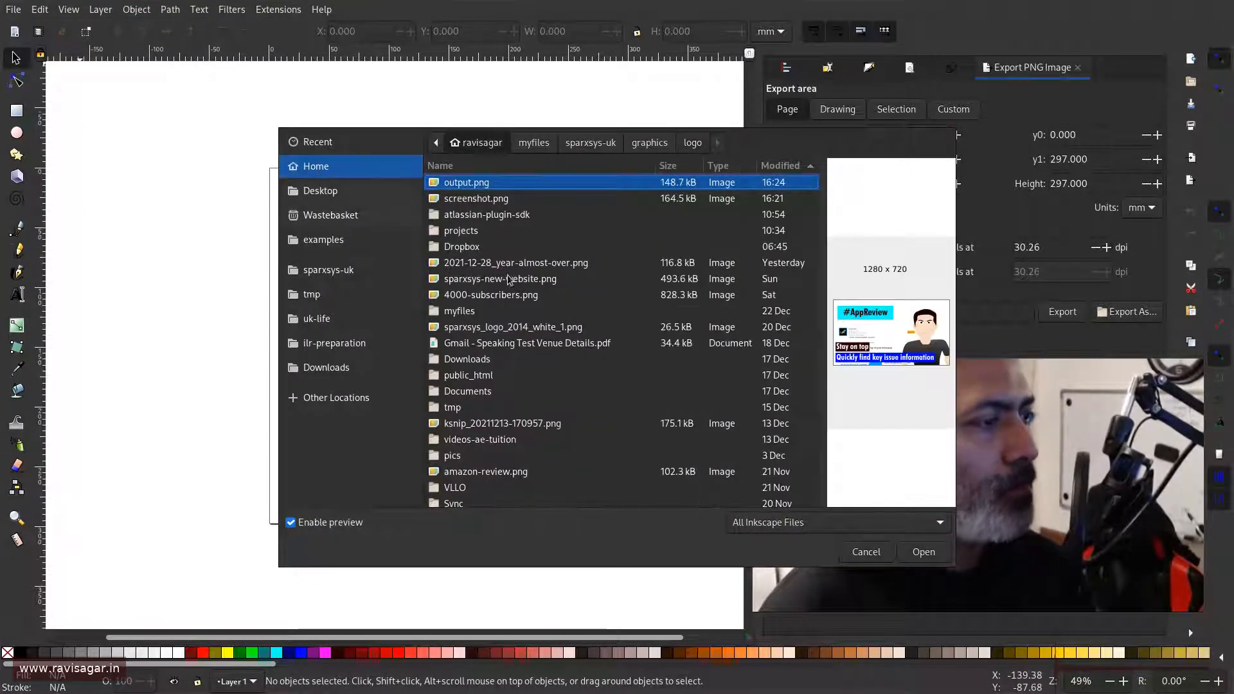
double_click(461, 453)
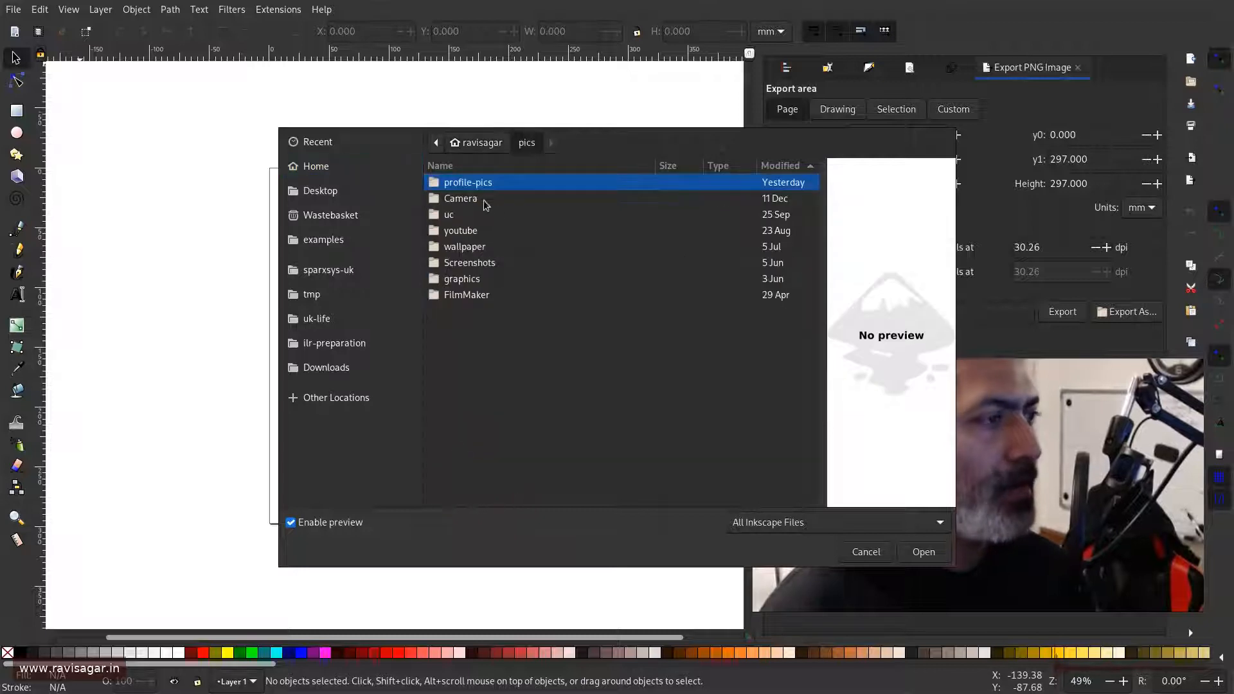
double_click(476, 182)
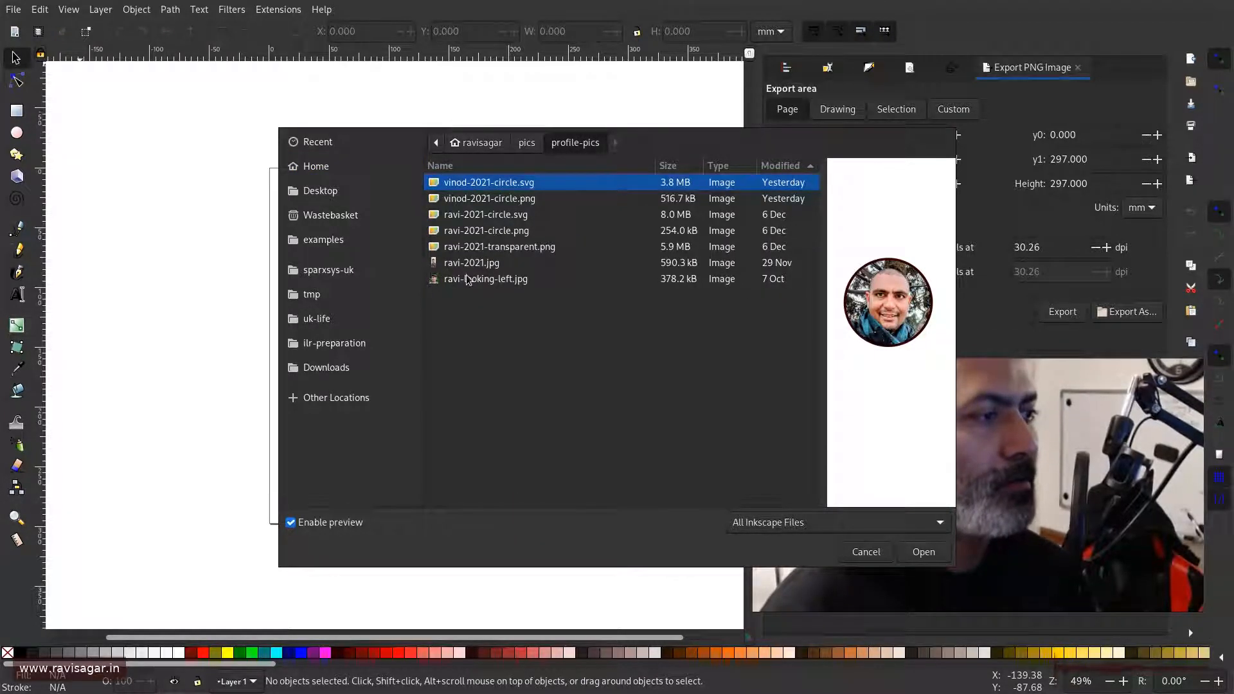
left_click(486, 280)
left_click(922, 554)
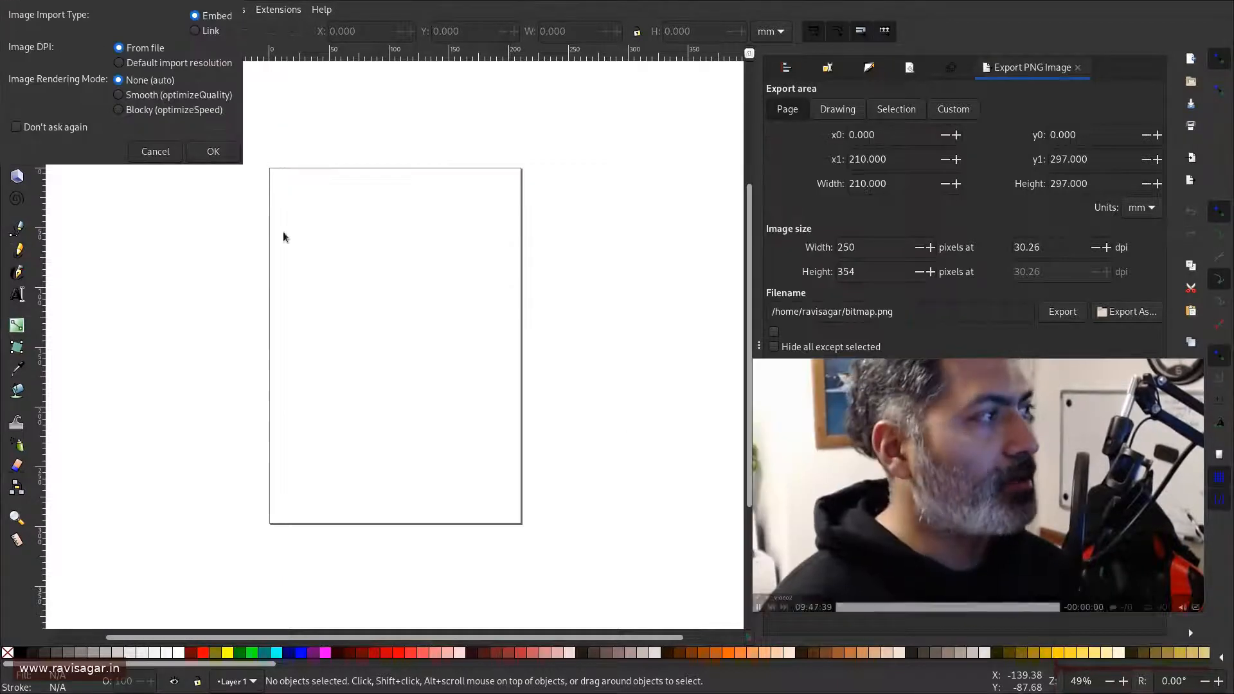
left_click(213, 151)
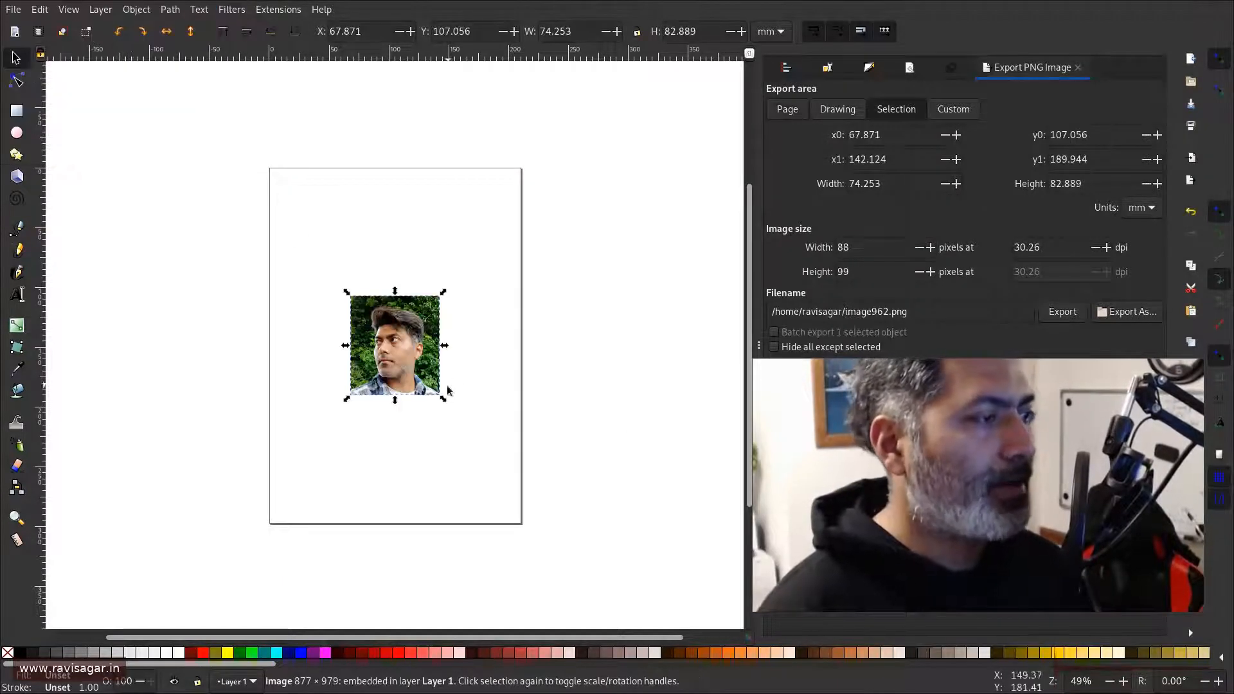
Draw a blue circle about 90 mm in diameter above the photo, near the page's upper edge.
scroll(469, 383, "up", 3, "ctrl")
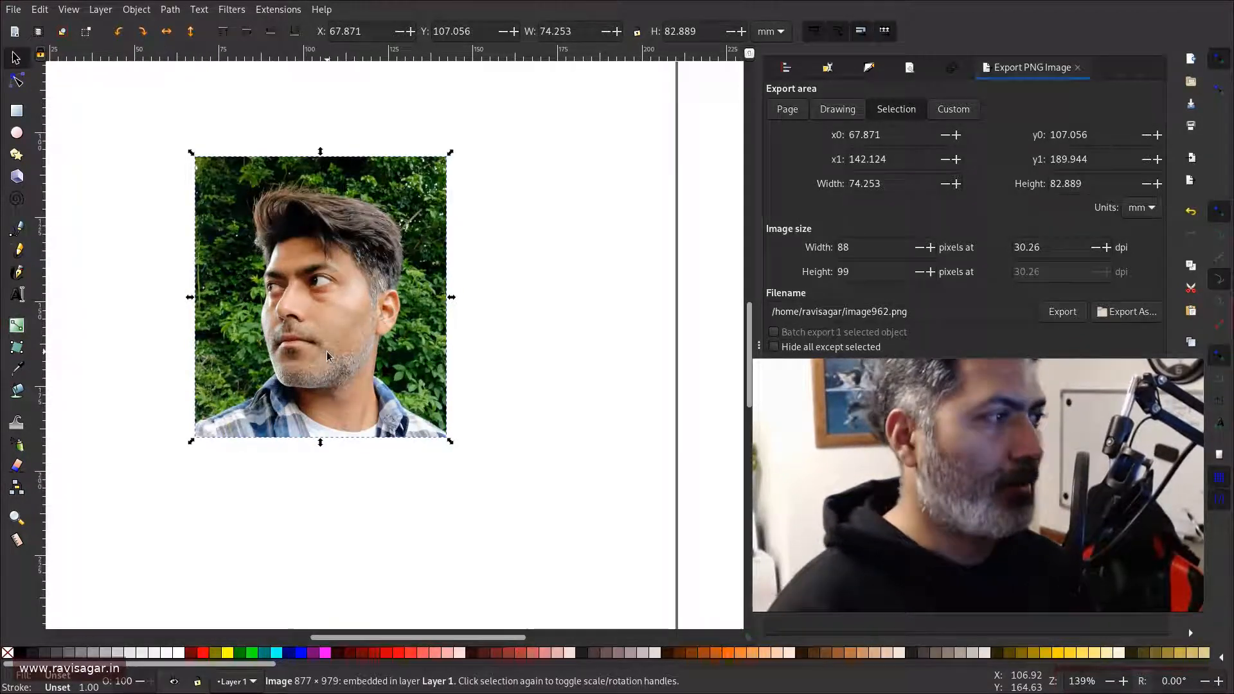
scroll(372, 379, "down", 2, "ctrl")
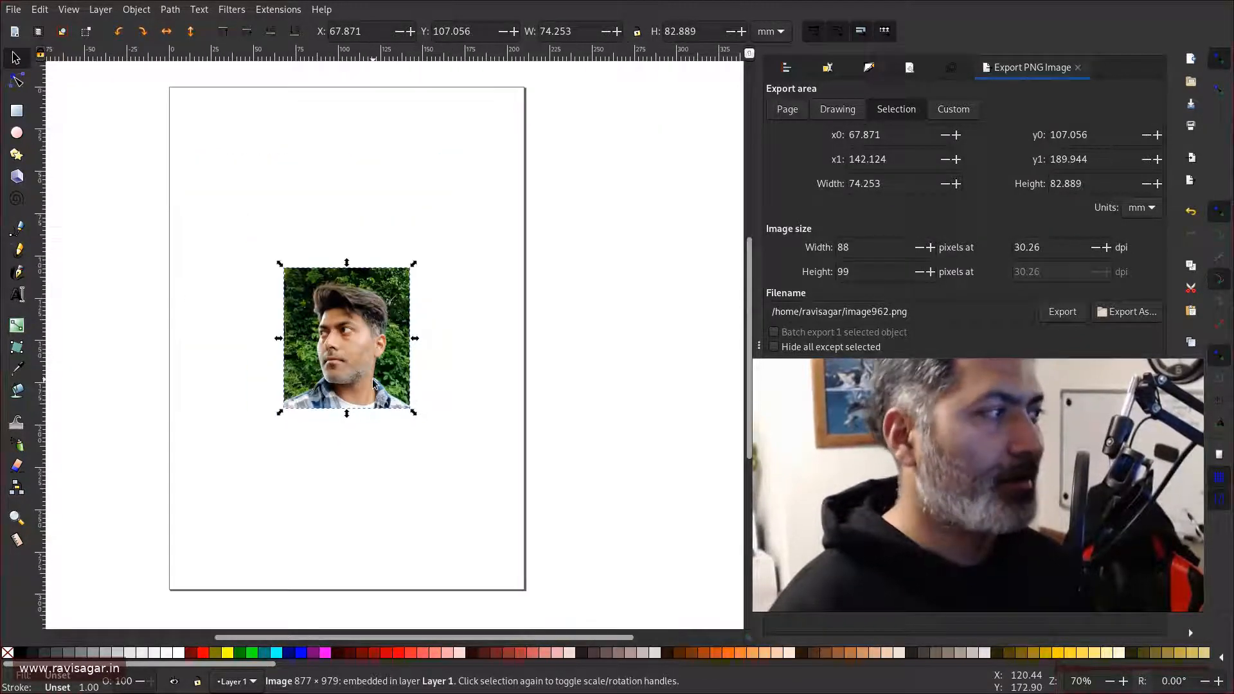
left_click(17, 132)
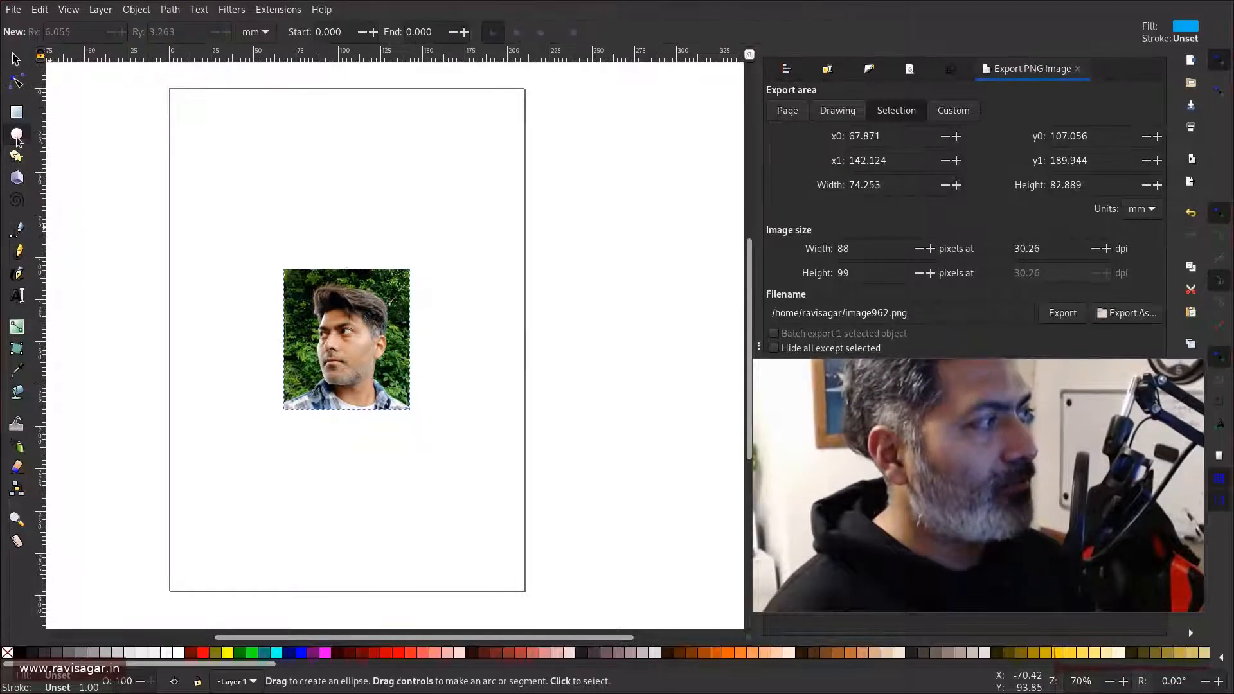
left_click_drag(336, 159, 321, 148)
key("ctrl+z")
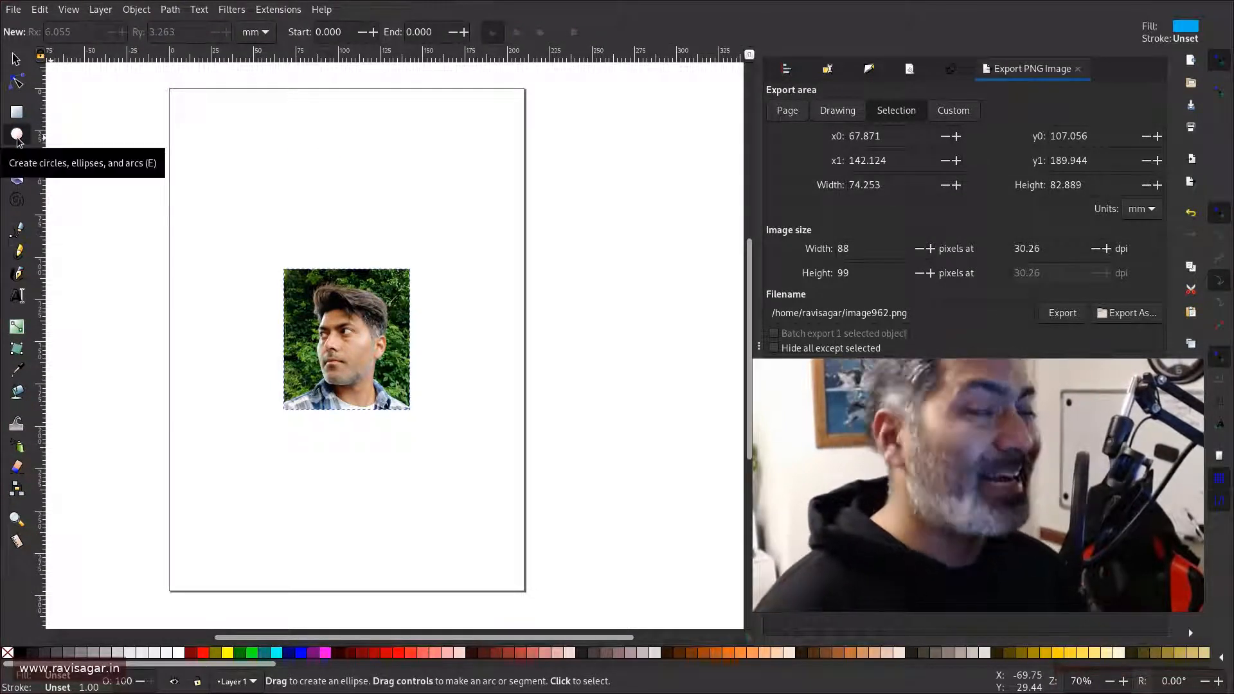
left_click_drag(262, 148, 337, 229)
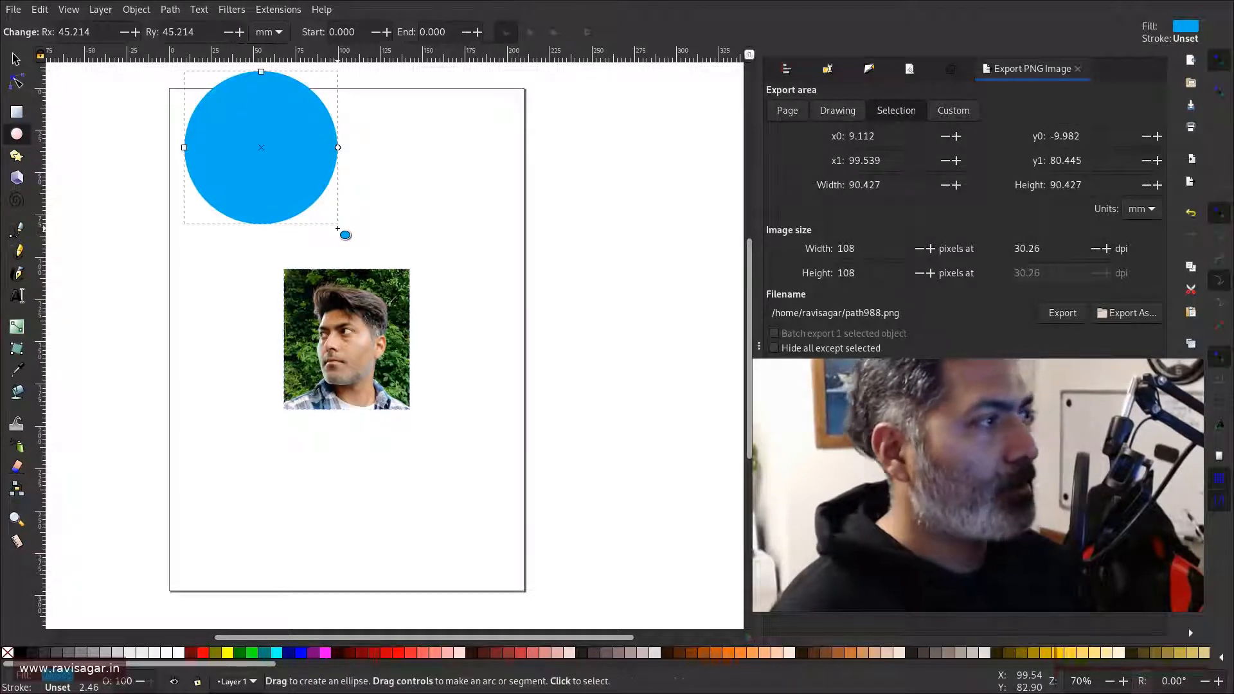
Move the circle onto the photo, lower it behind the photo and nudge it to centre it there.
left_click(16, 58)
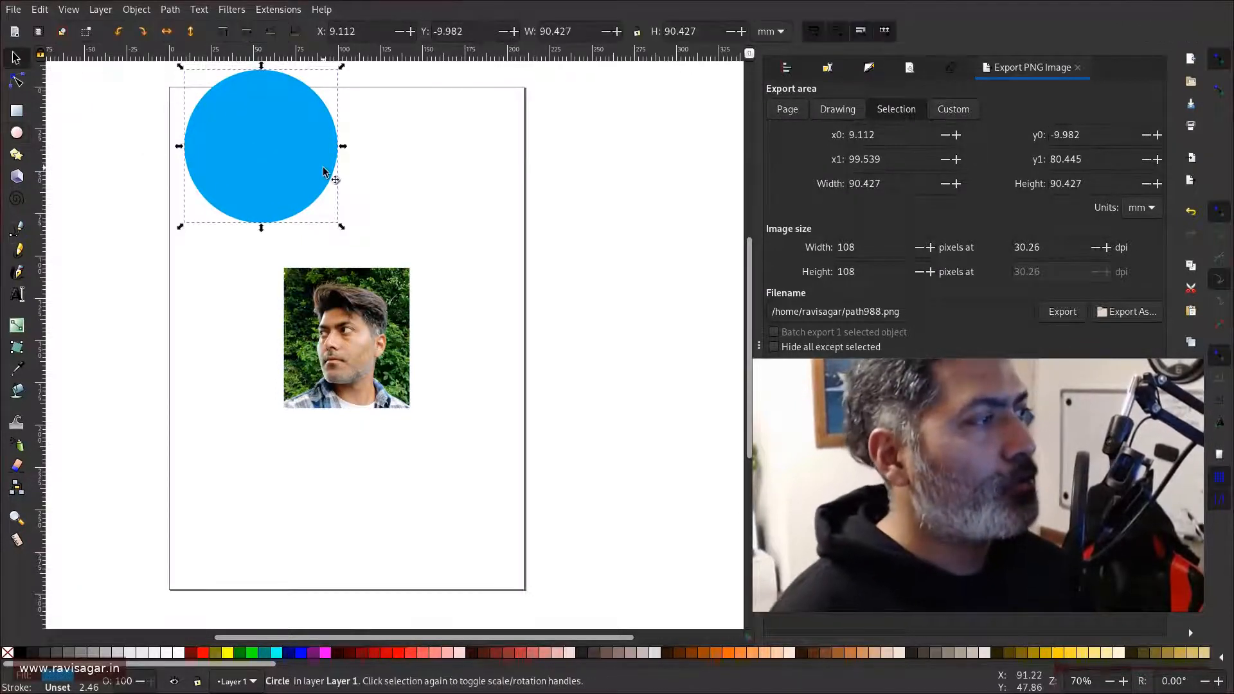
left_click_drag(310, 169, 392, 358)
key("Page_Down")
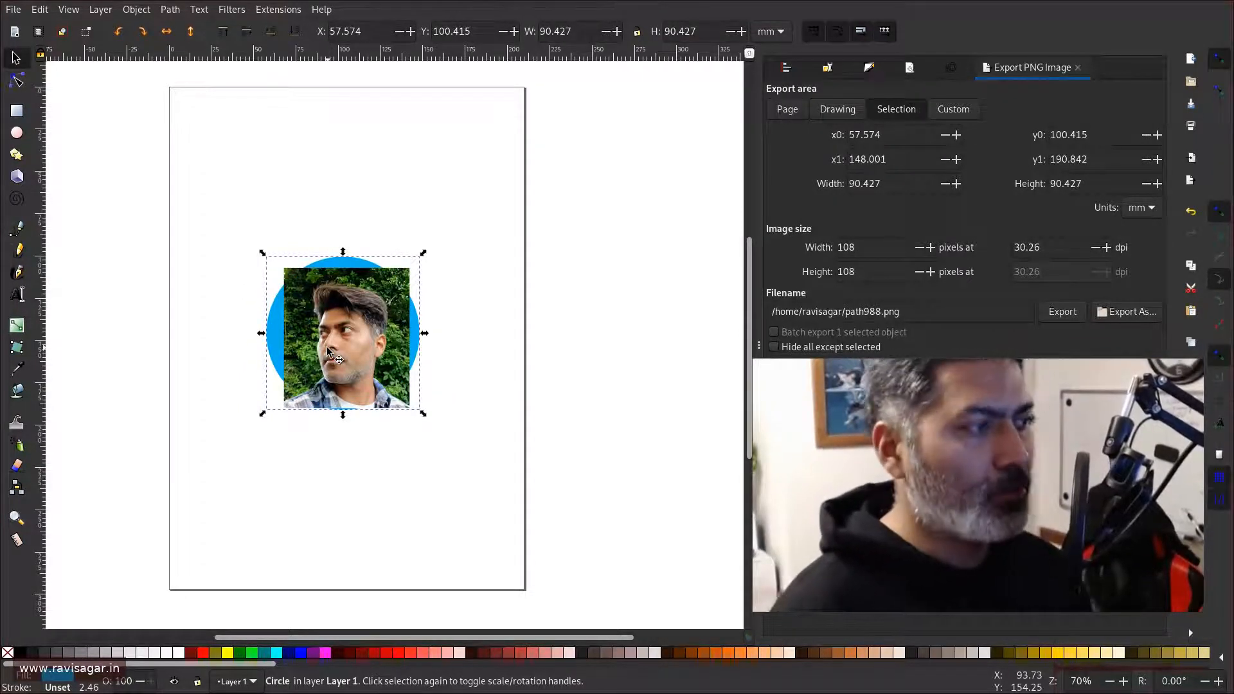
key("Down")
key("Right")
key("Right")
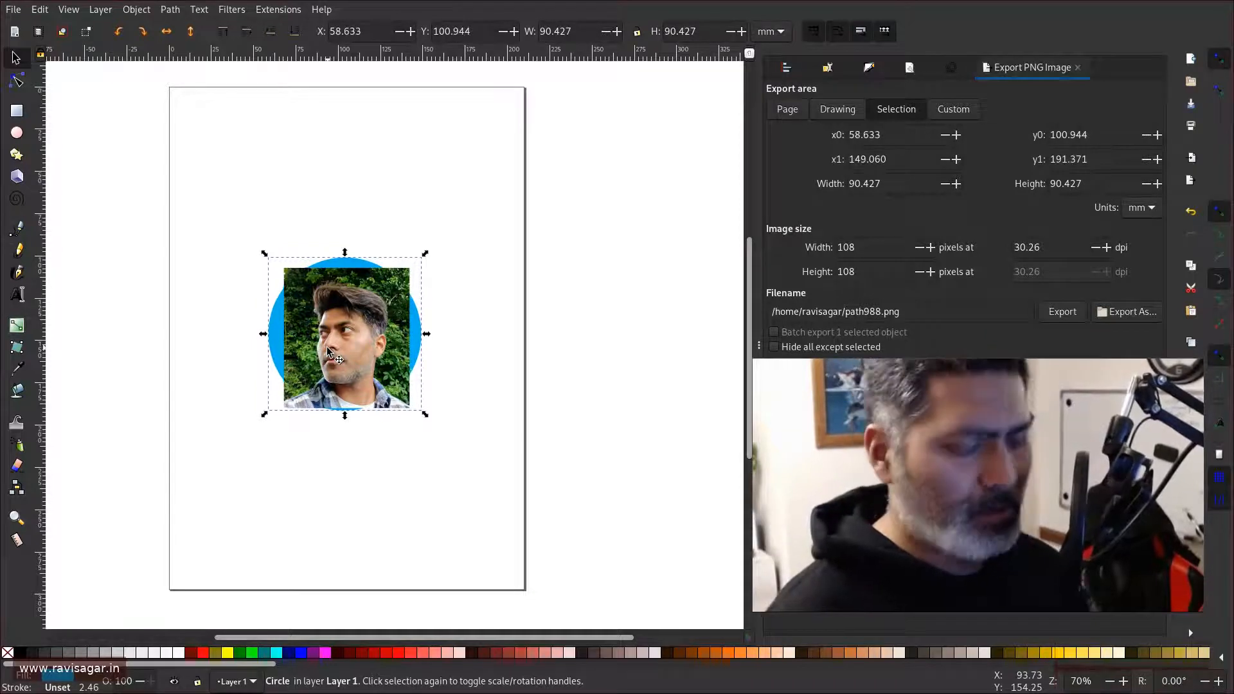
Move the photo off the circle and place it to the circle's right at about the same height.
left_click(275, 512)
left_click_drag(370, 360, 492, 197)
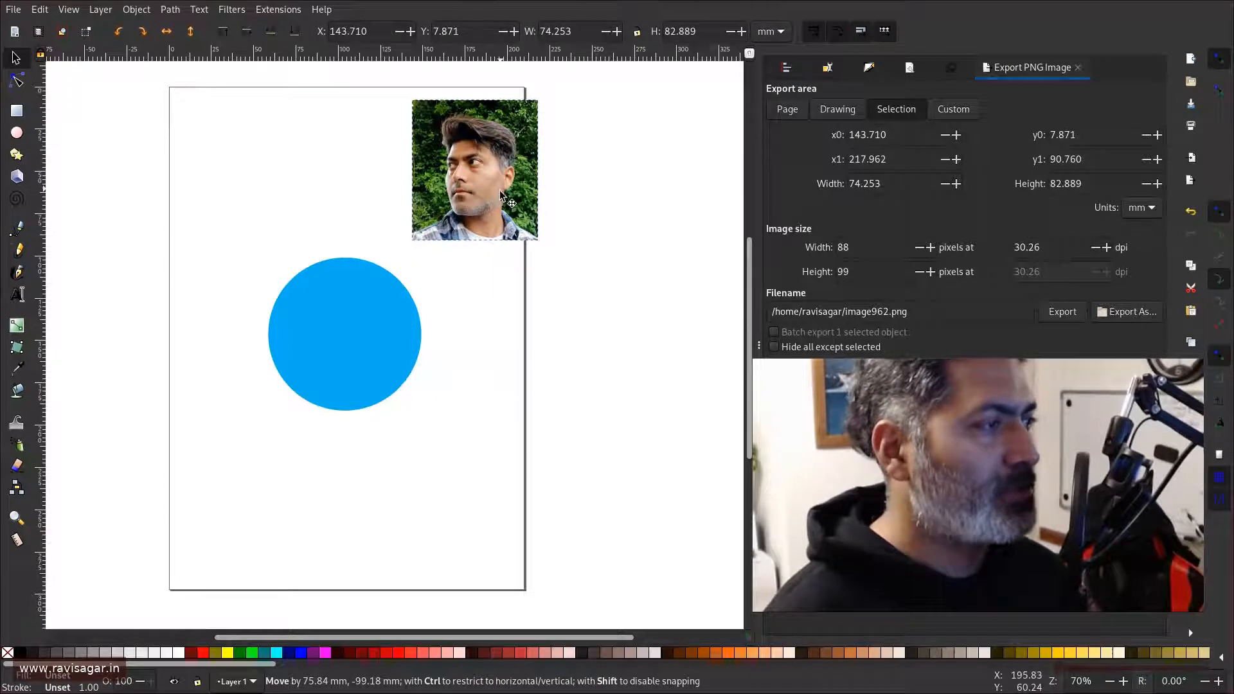
scroll(398, 306, "up", 1, "ctrl")
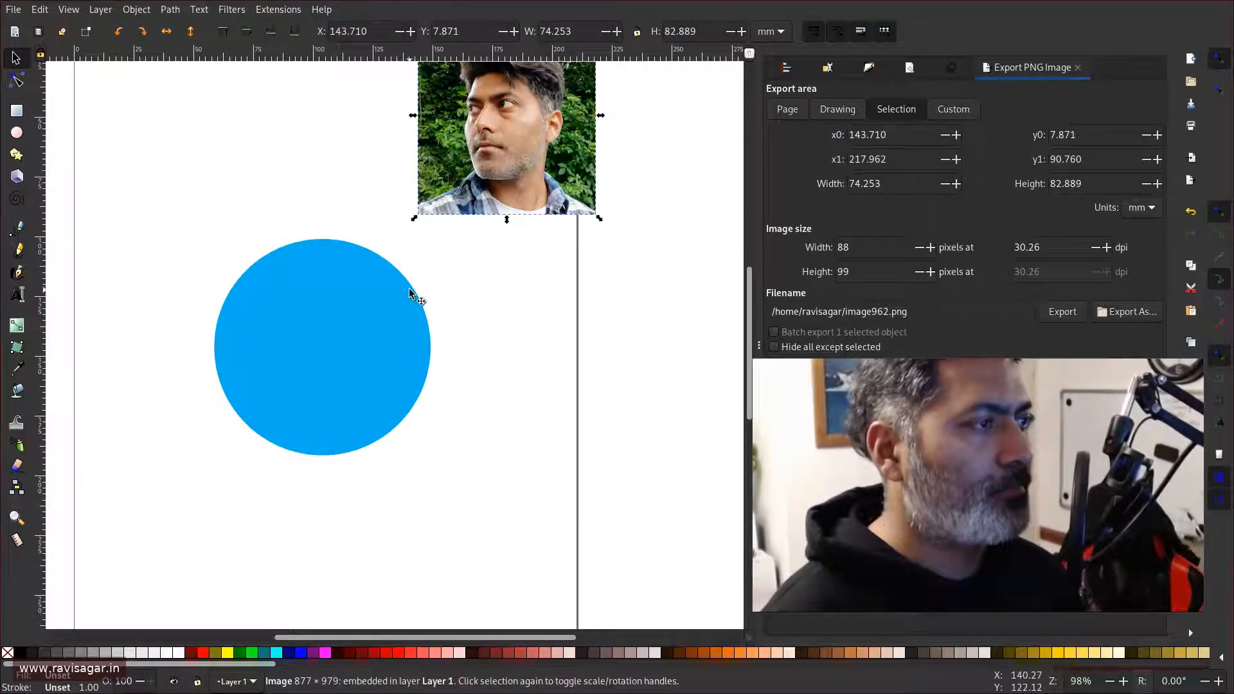
left_click_drag(498, 173, 584, 404)
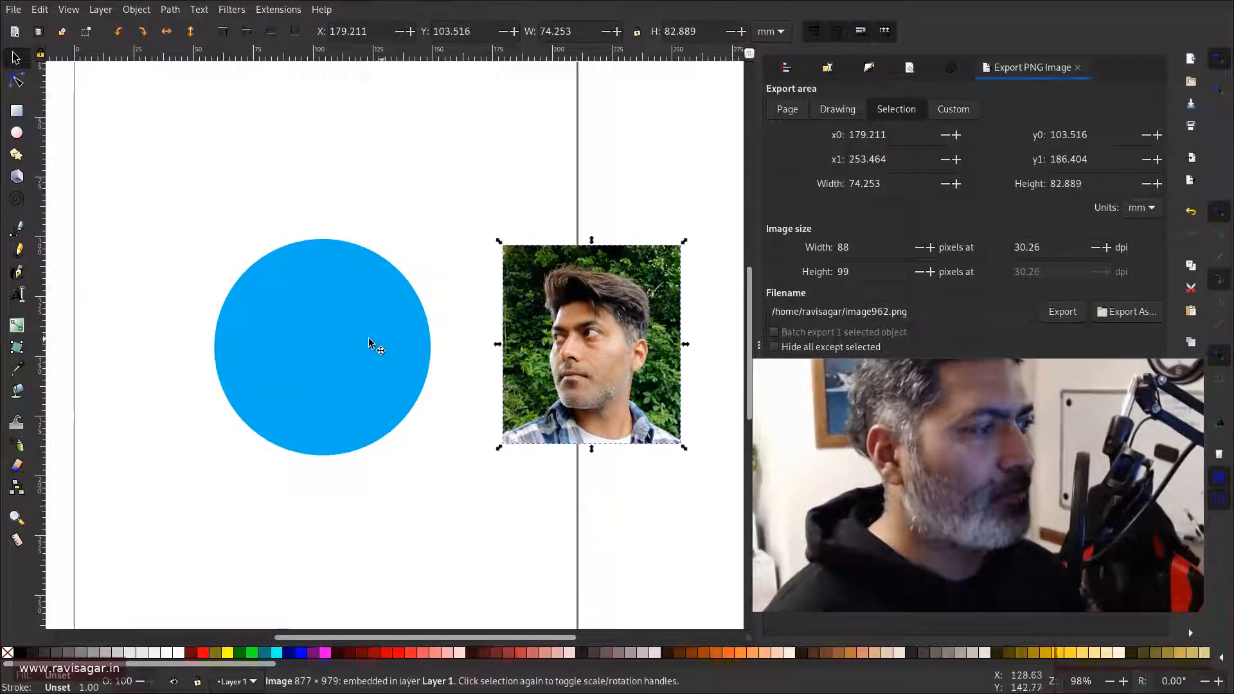
Give the blue circle a flat-colour stroke.
left_click(294, 354)
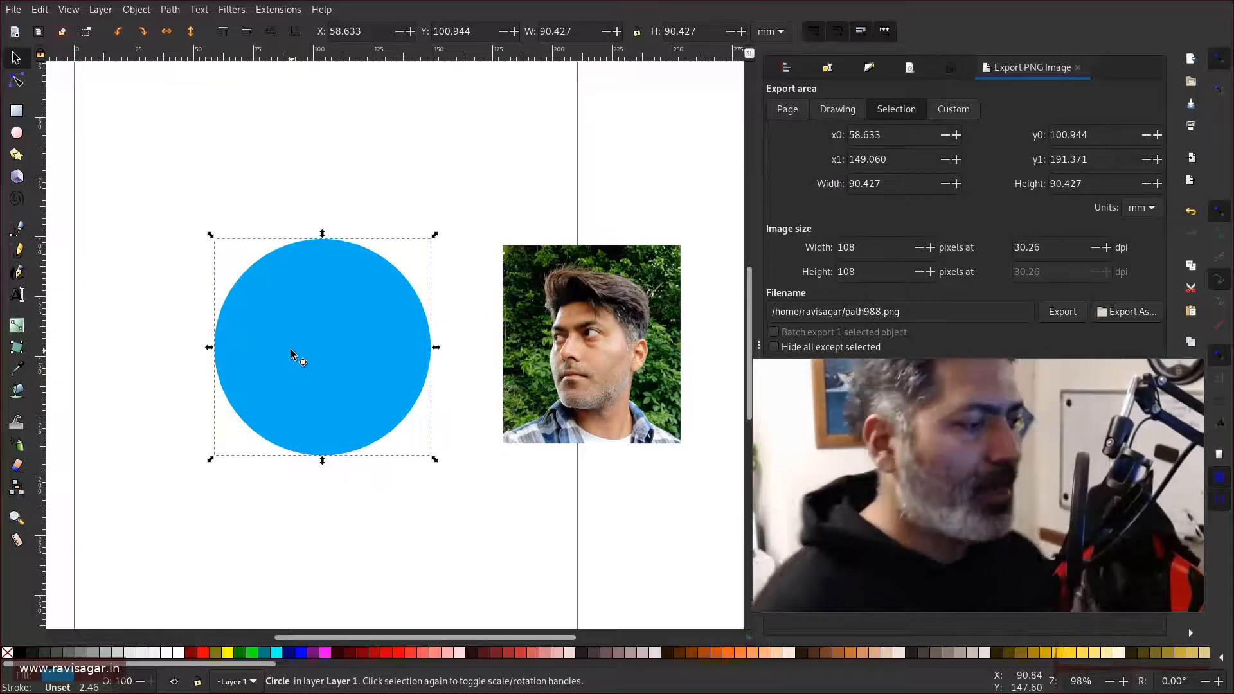
right_click(356, 337)
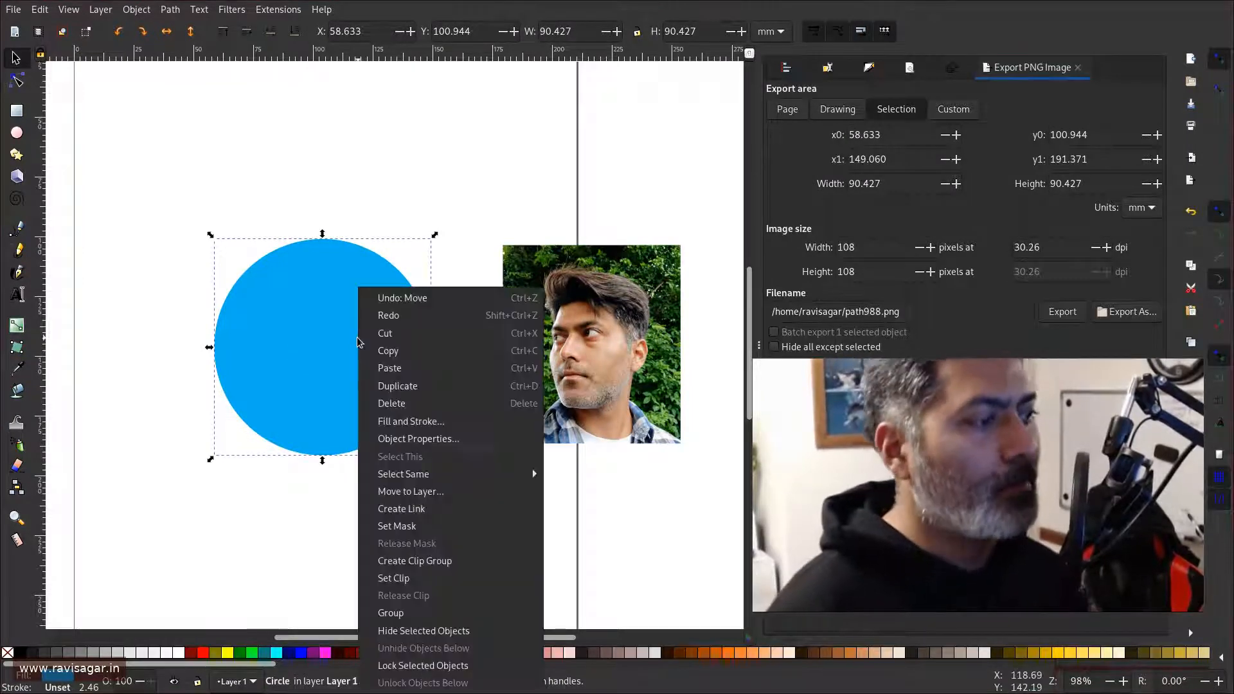
left_click(422, 422)
left_click(860, 92)
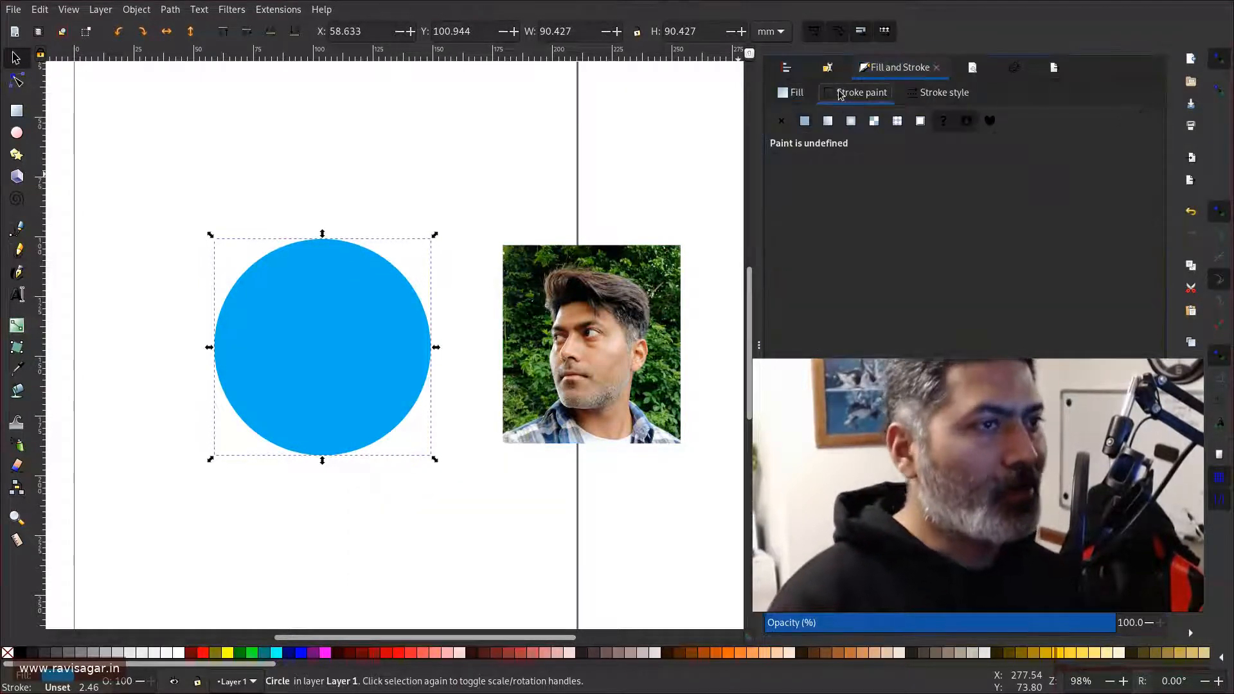
left_click(804, 122)
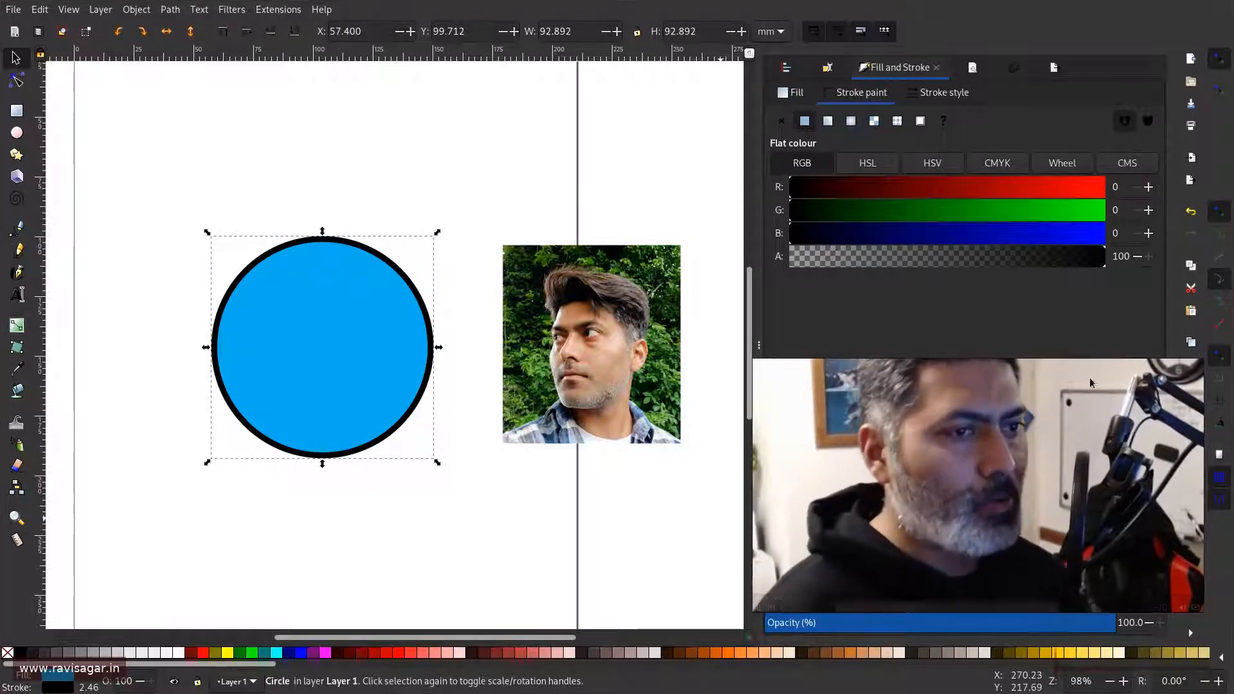
Set the circle's stroke colour to RGBA 330000ff.
left_click_drag(974, 464, 671, 444)
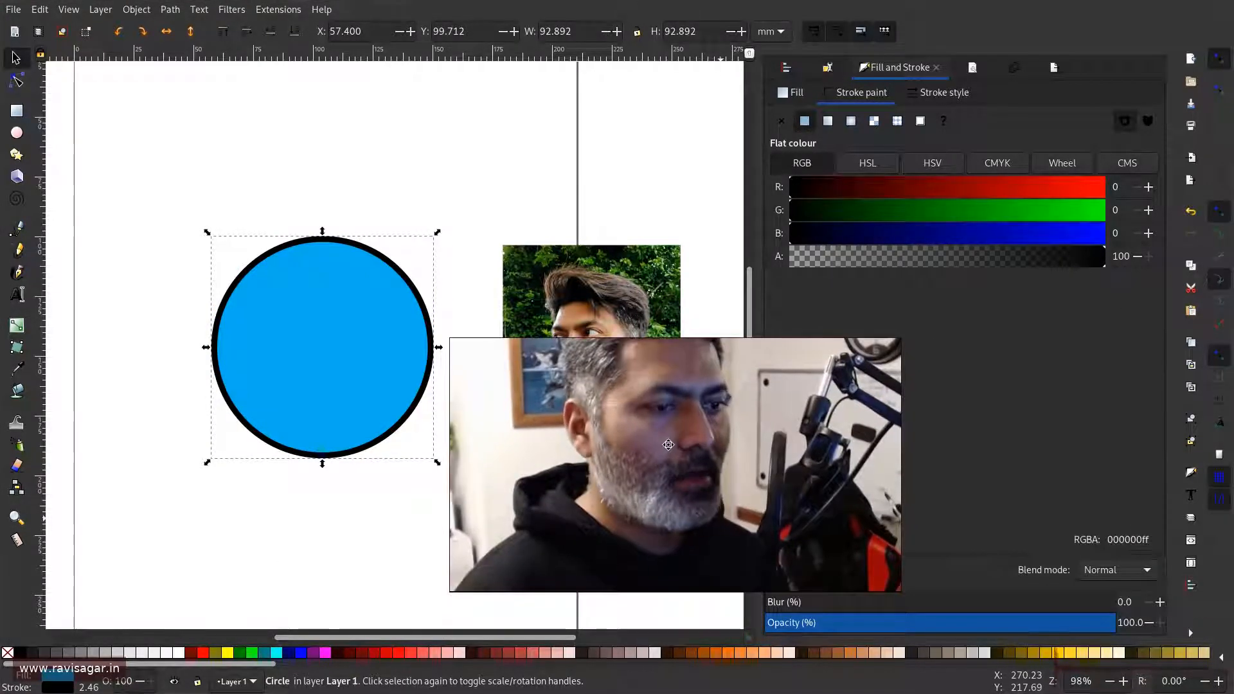
double_click(1132, 536)
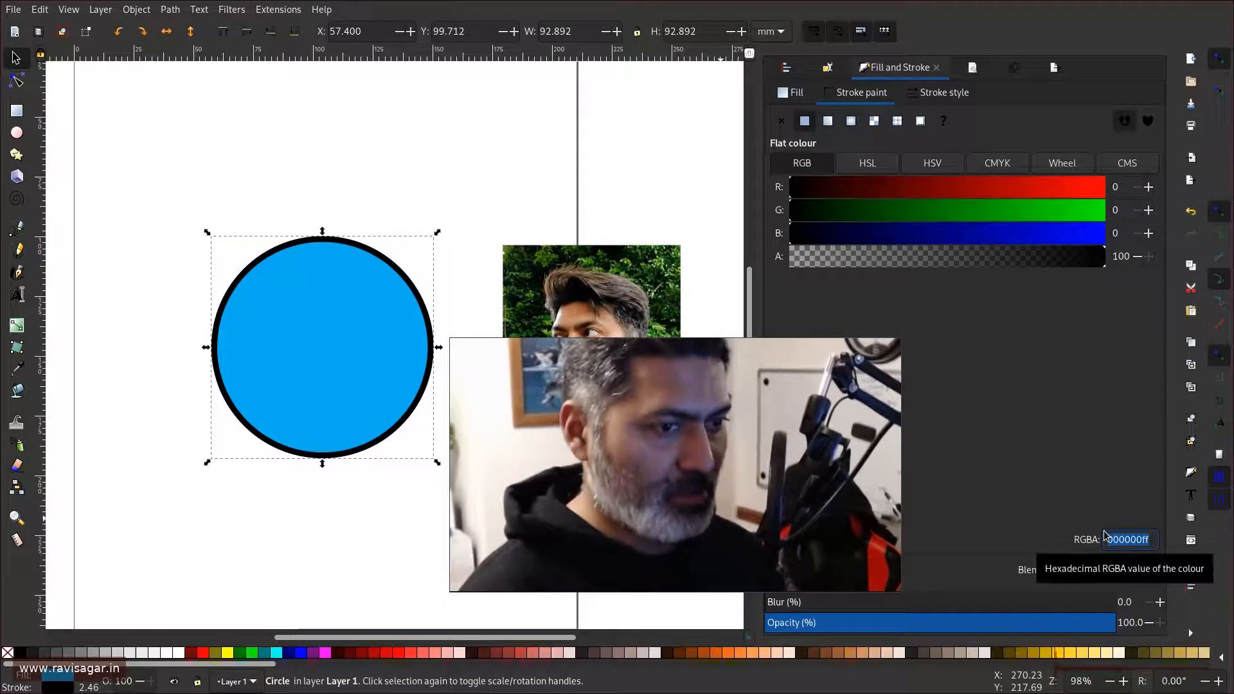
type("333")
type("0000")
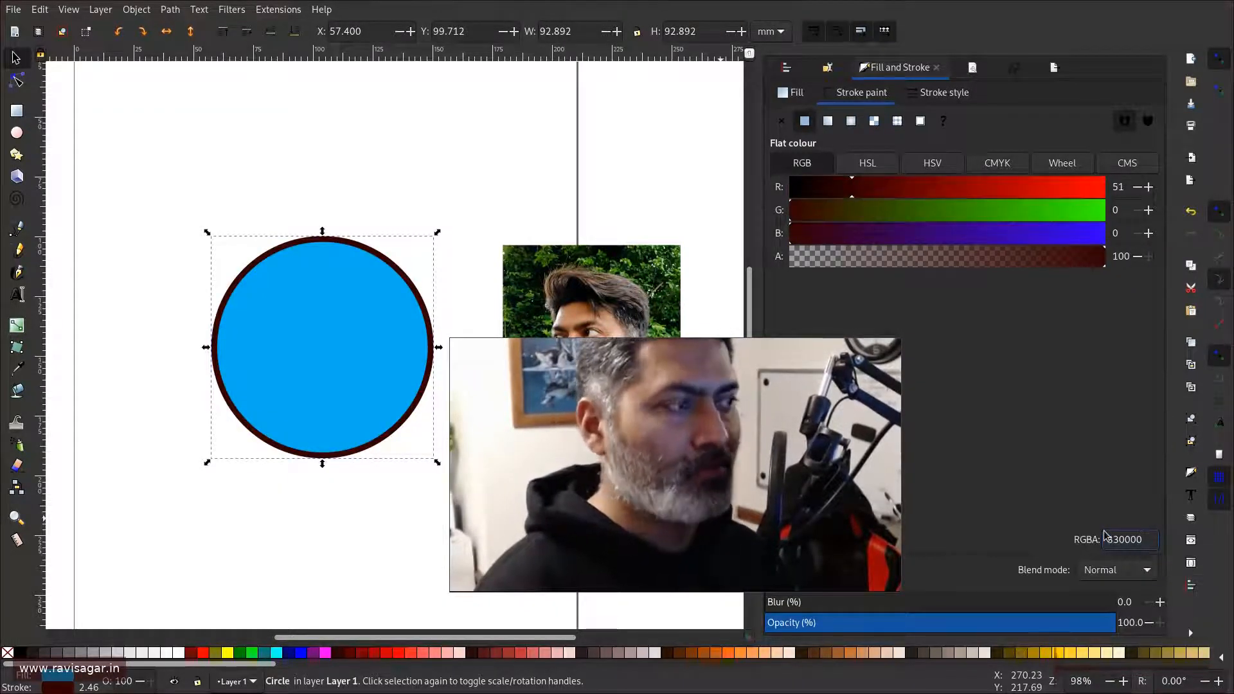
type("ff")
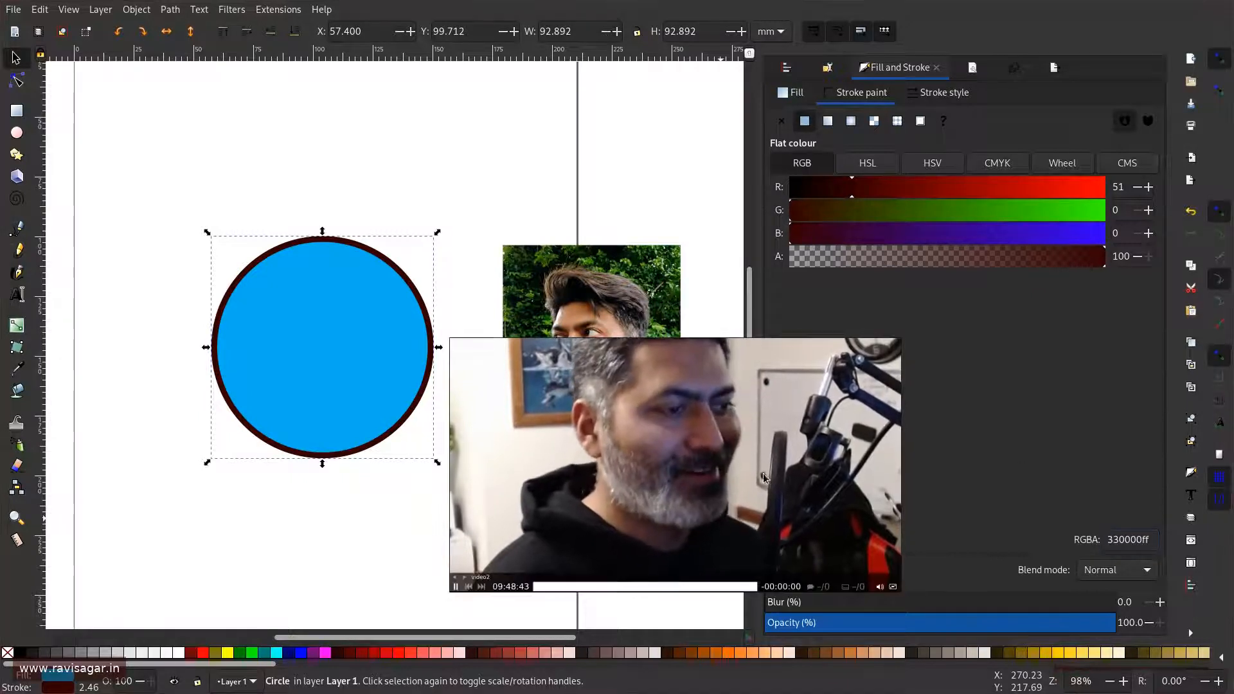
mouse_move(764, 473)
left_mouse_down()
mouse_move(1031, 469)
mouse_move(1065, 487)
left_mouse_up()
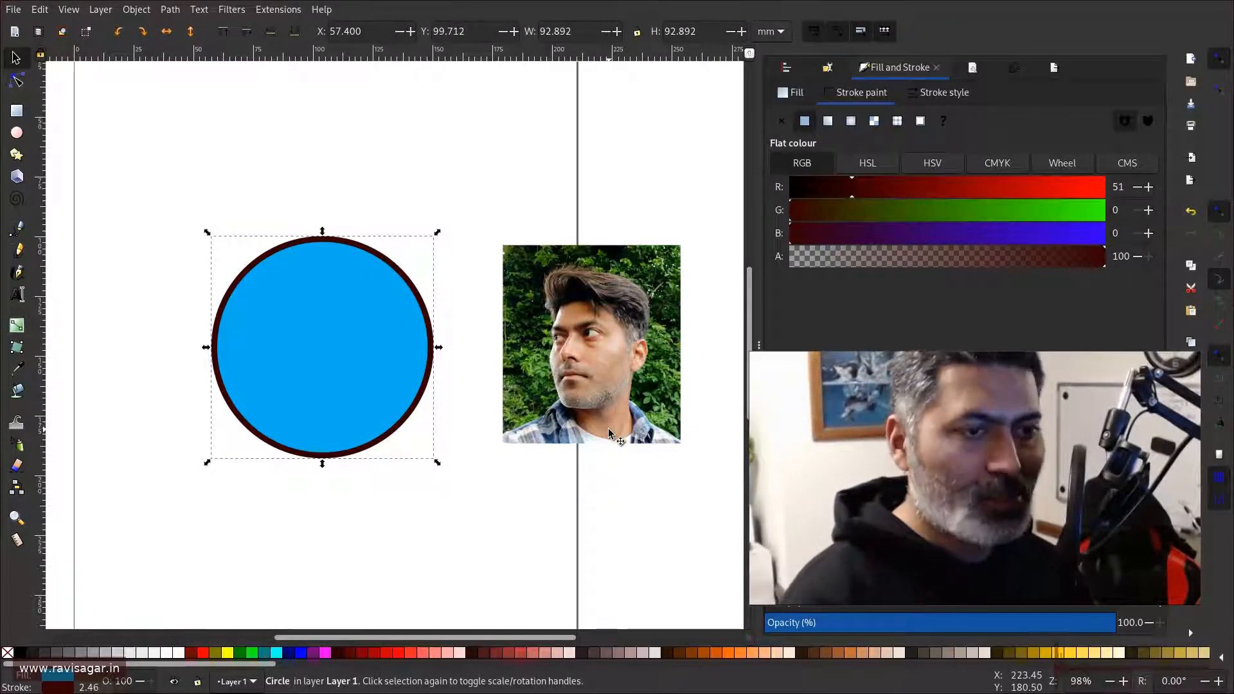
Filter the saved colour list by the owner's name and pick the #330000 entry.
key("super+c")
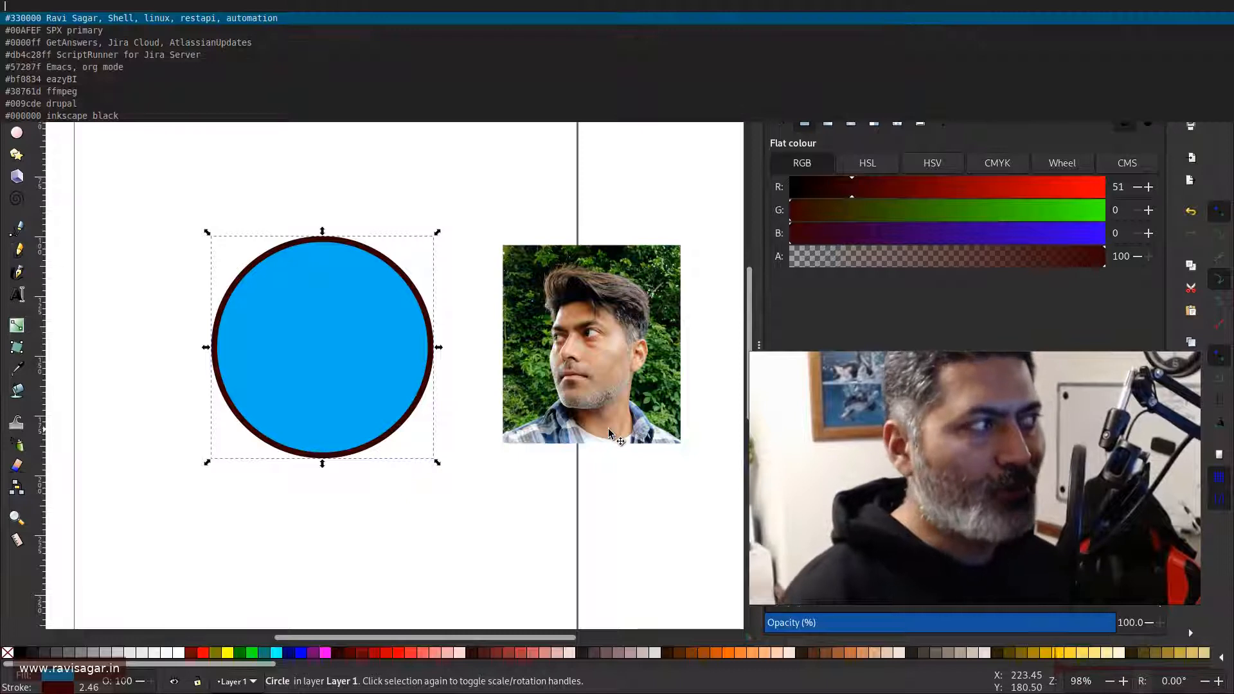
key("Down")
key("Down")
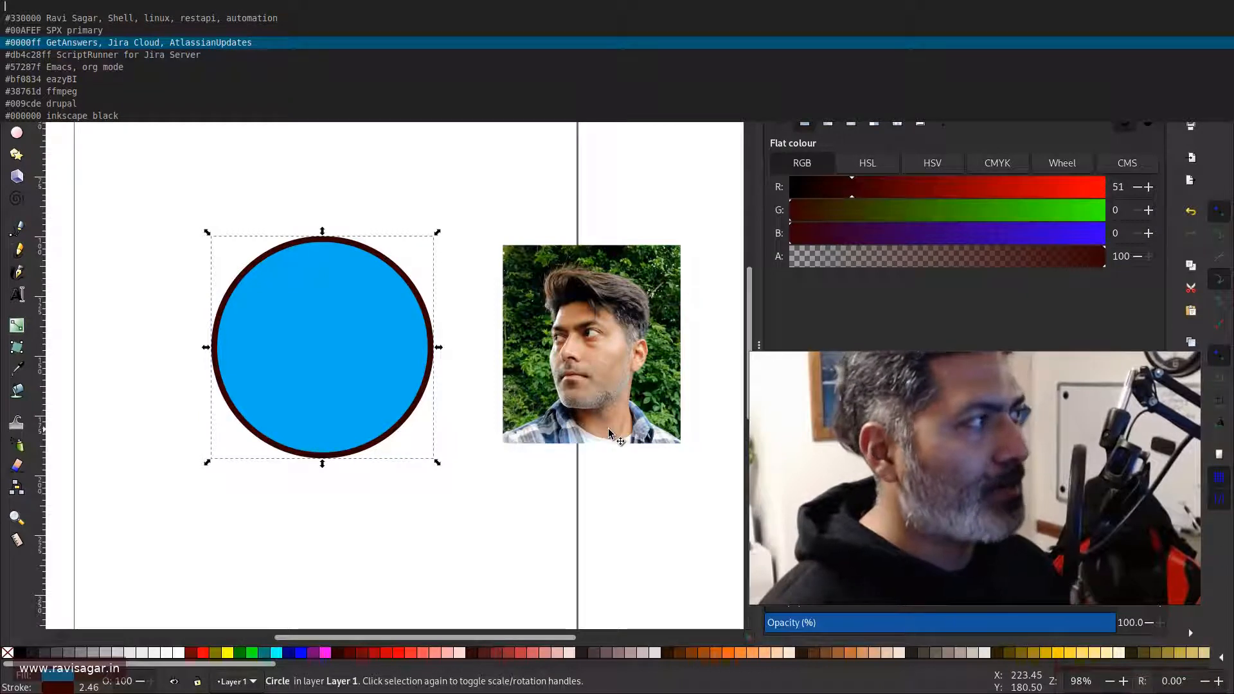
type("ravi")
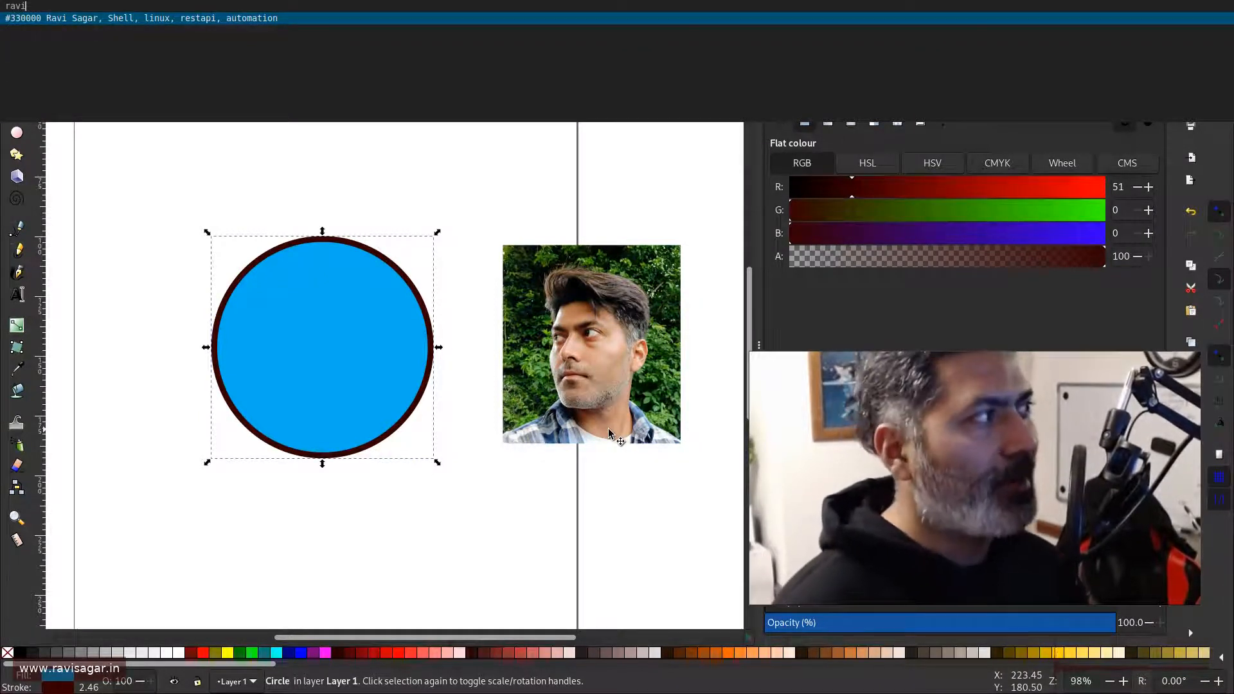
key("Return")
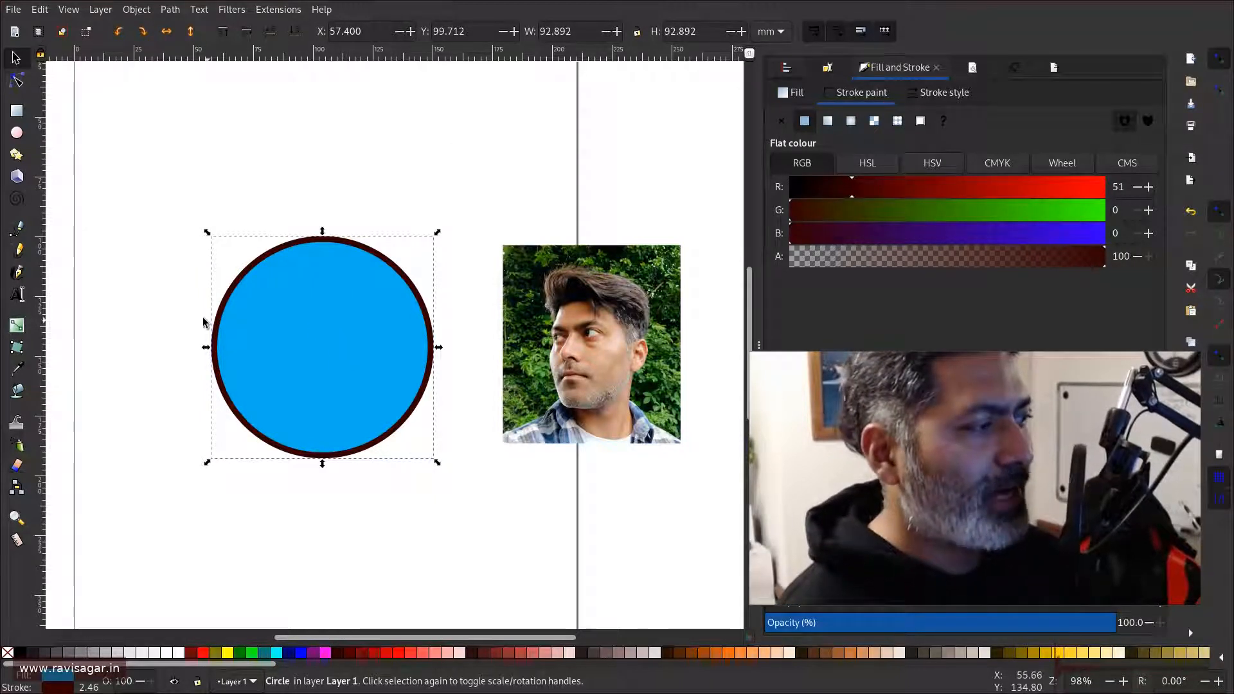
Remove the fill from the blue circle, keeping its dark red stroke.
left_click(175, 311)
left_click(284, 327)
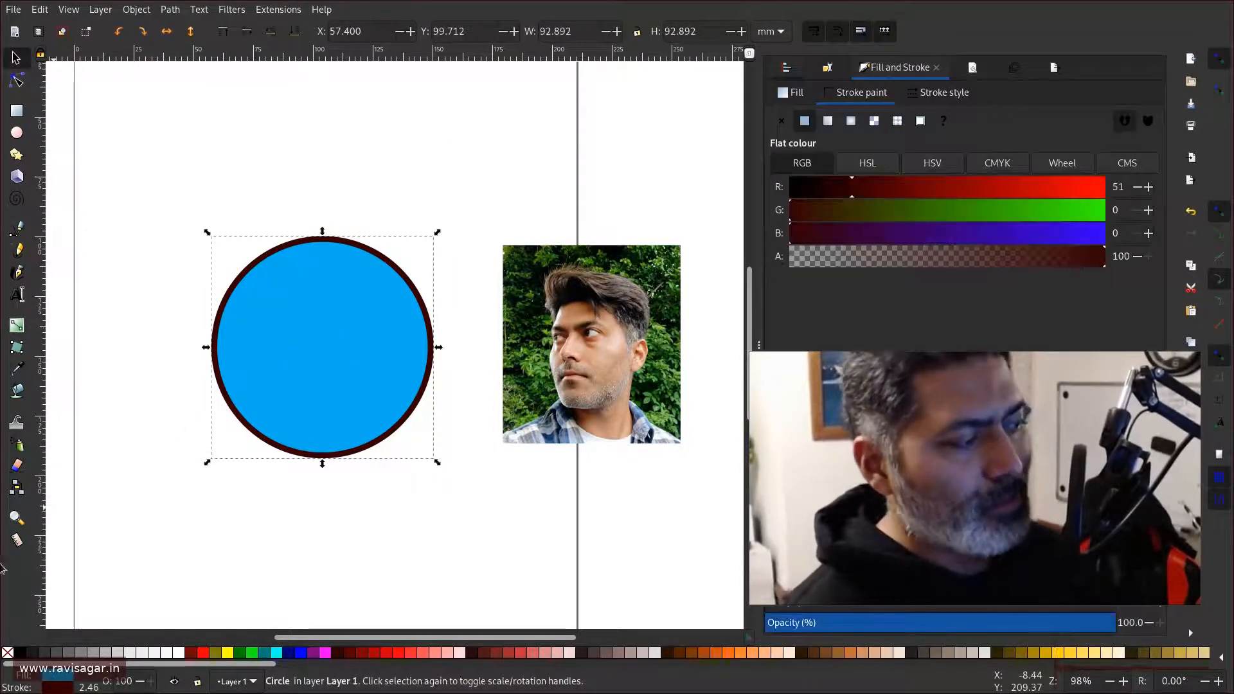
left_click(5, 653)
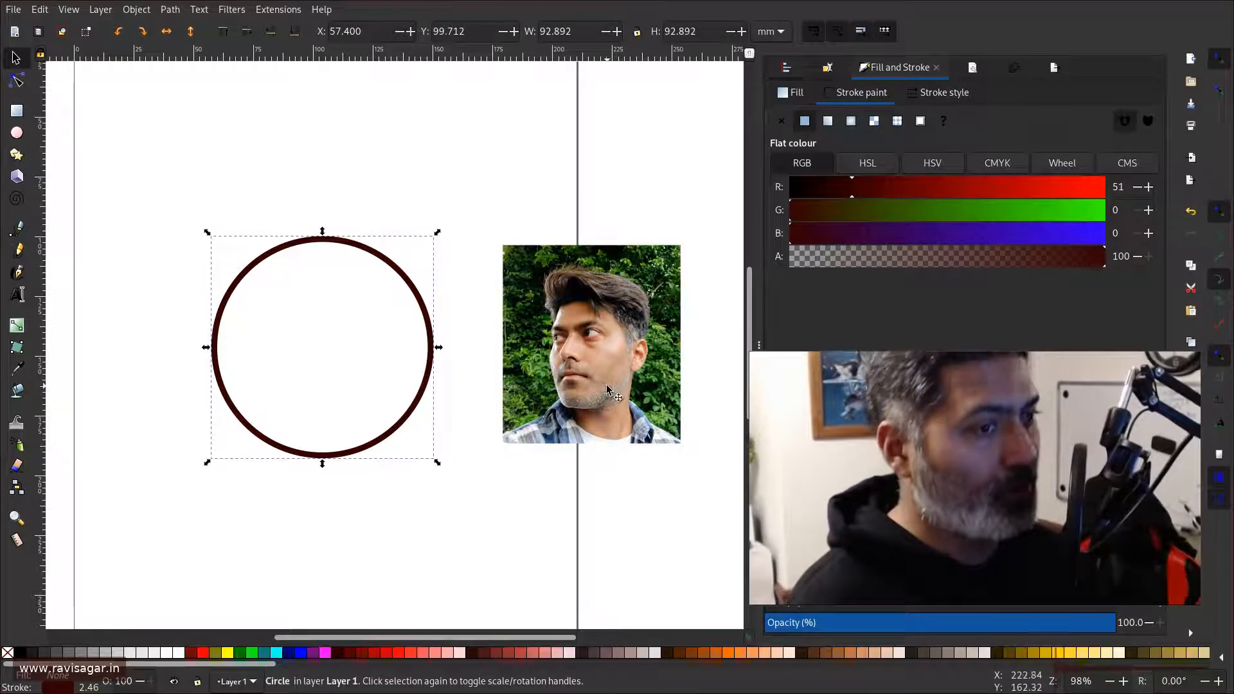
Move the photo onto the circle outline and lower it behind the circle.
left_click_drag(600, 391, 325, 393)
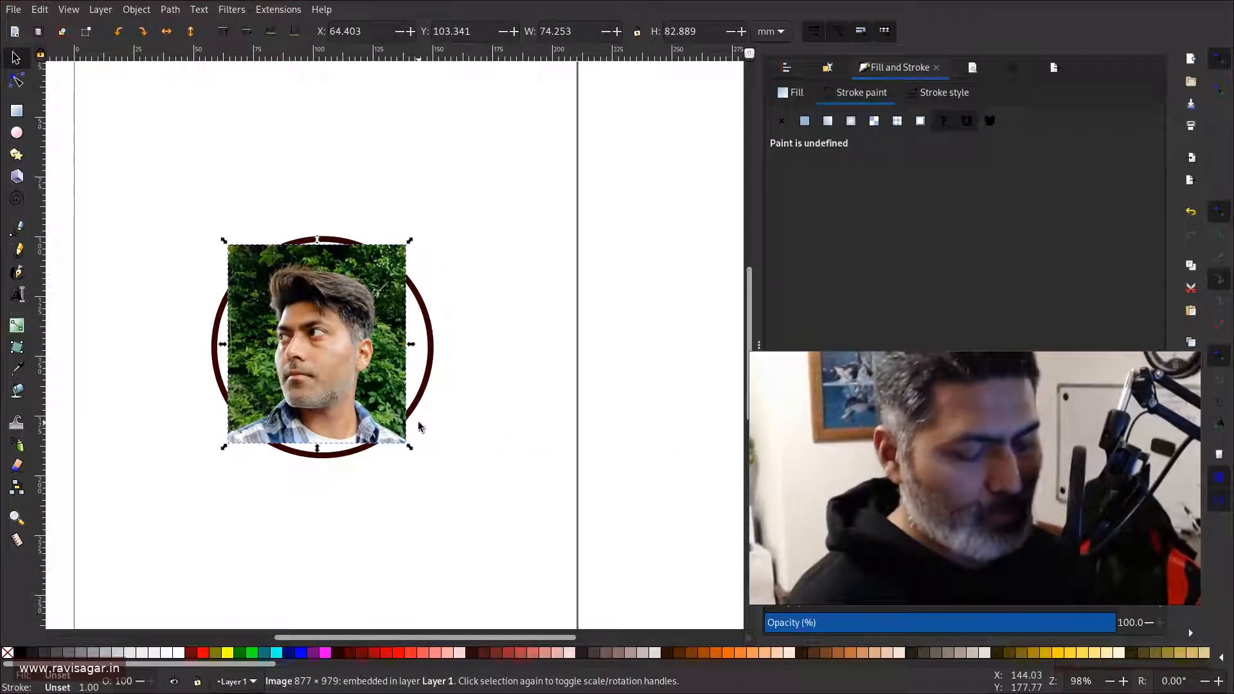
key("Page_Down")
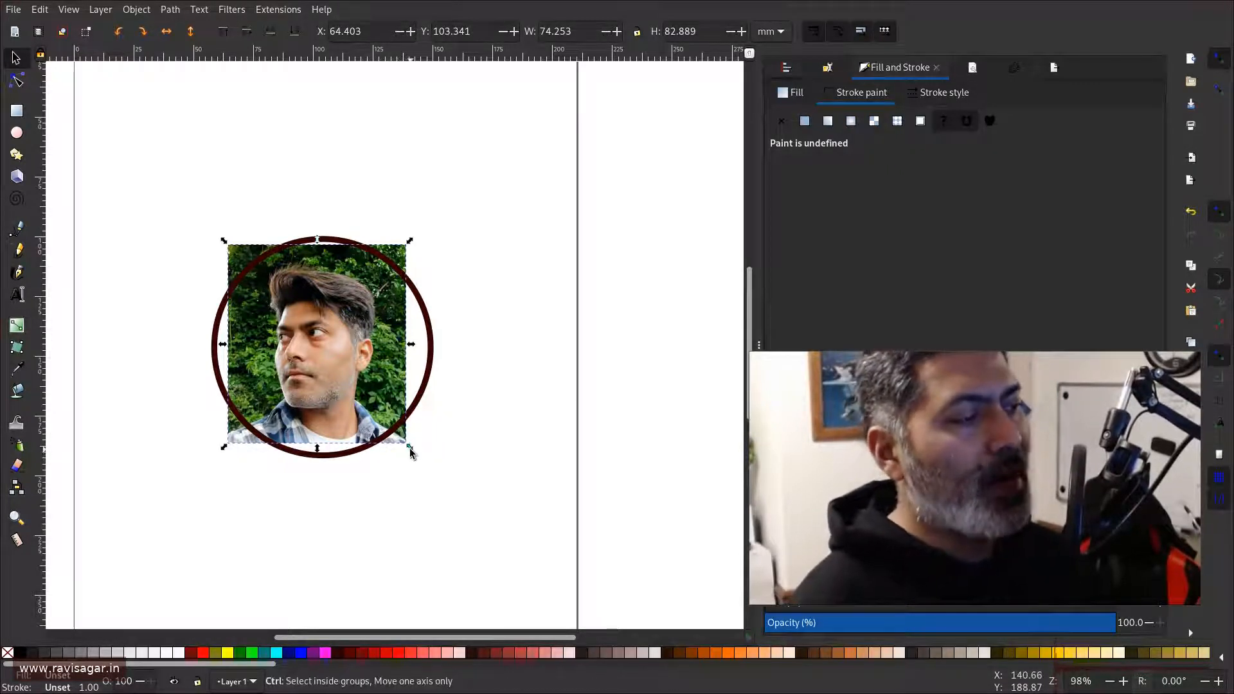
Enlarge the photo proportionally about its centre to about 99 × 111 mm and nudge it right and down to frame the face within the circle.
left_click_drag(410, 449, 453, 480)
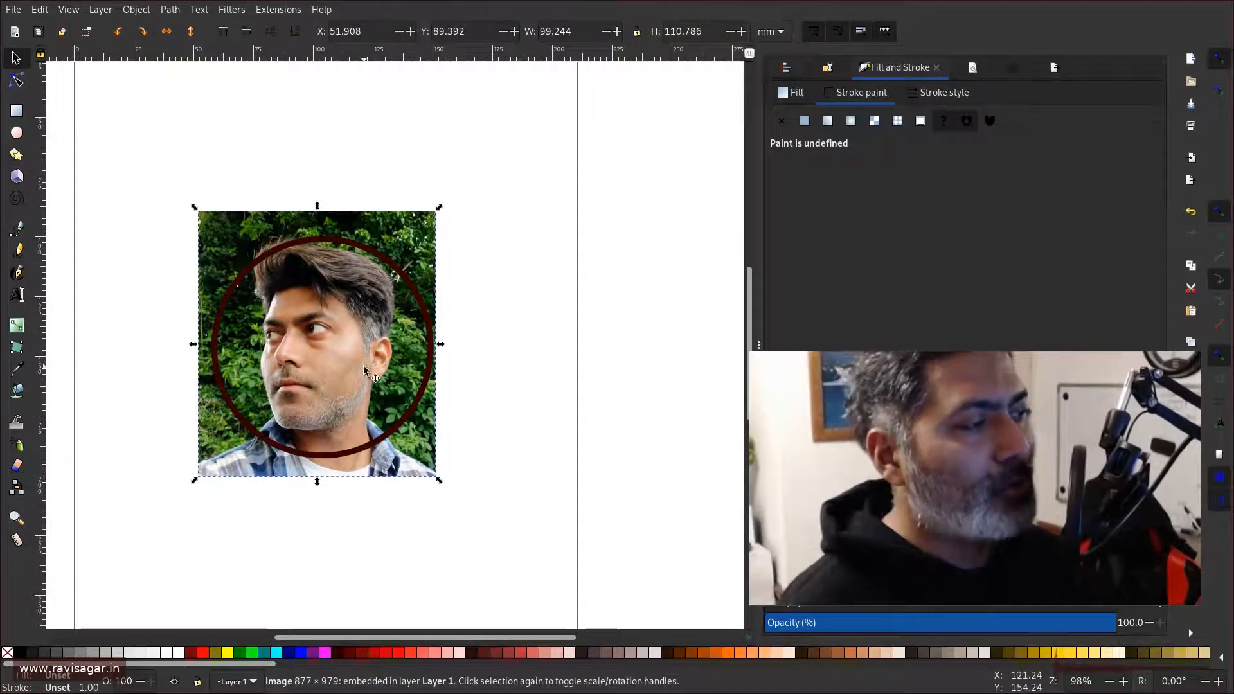
key("Right")
key("Right")
key("Right")
key("Right")
key("Right")
key("Down")
key("Down")
key("Down")
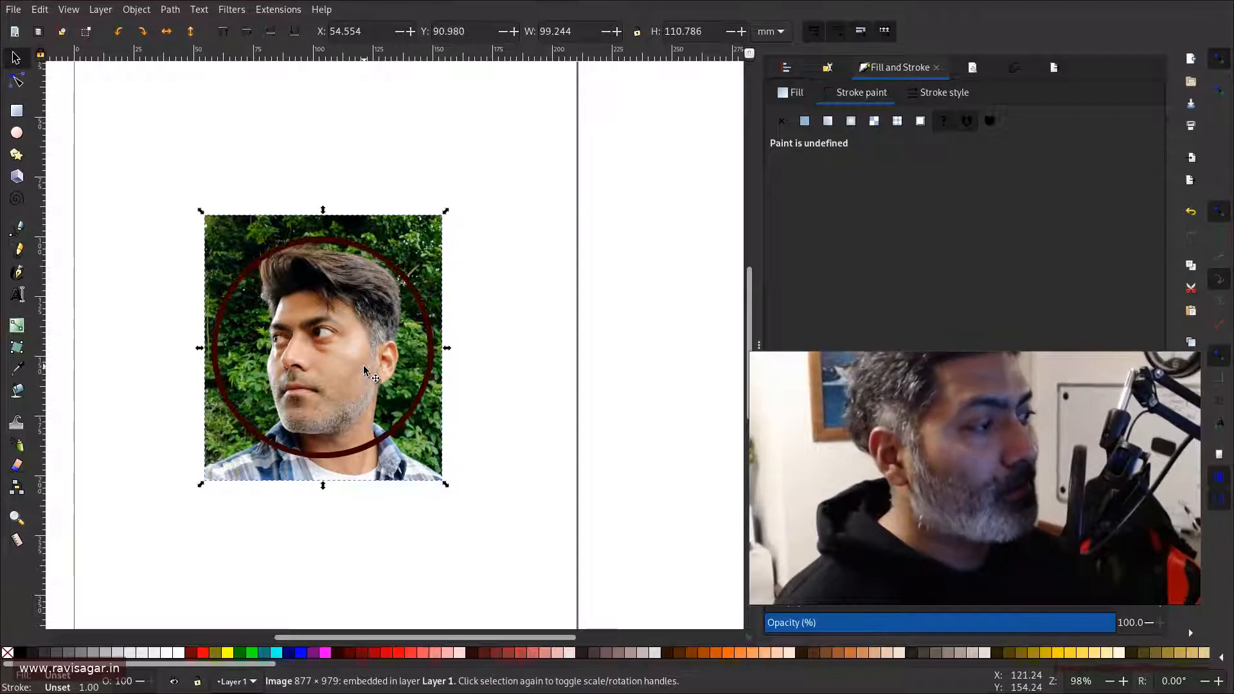
key("Down")
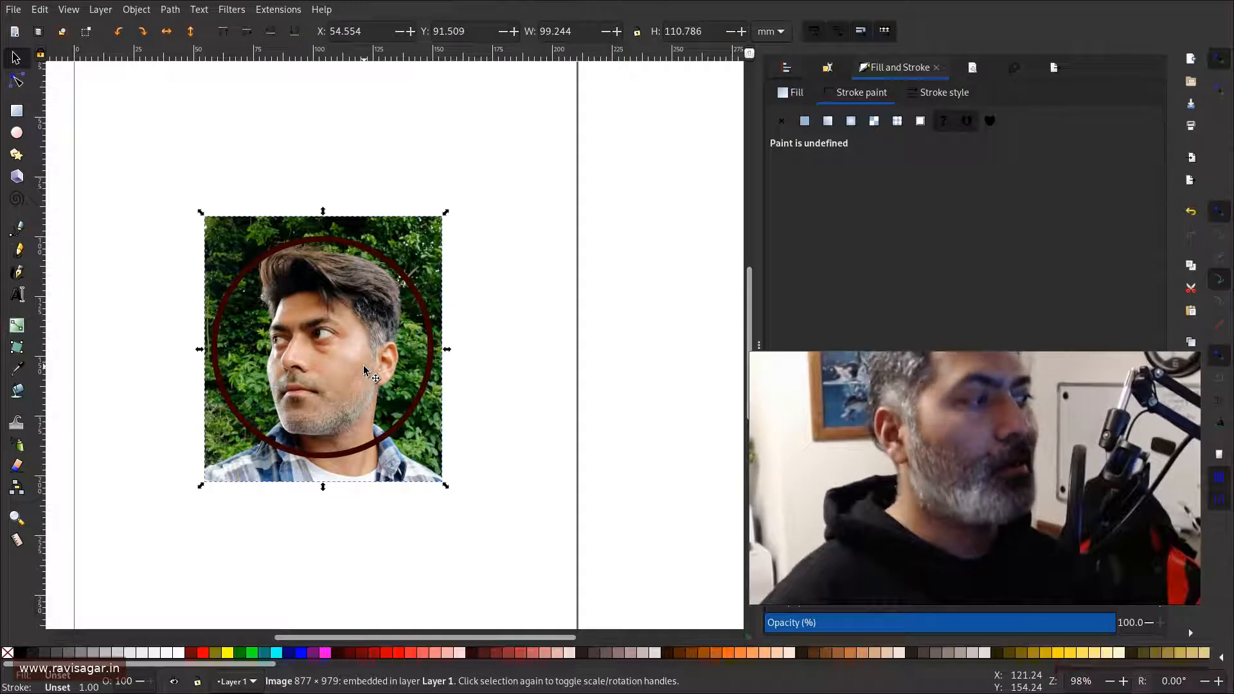
key("Down")
key("Down")
key("Down")
key("Down")
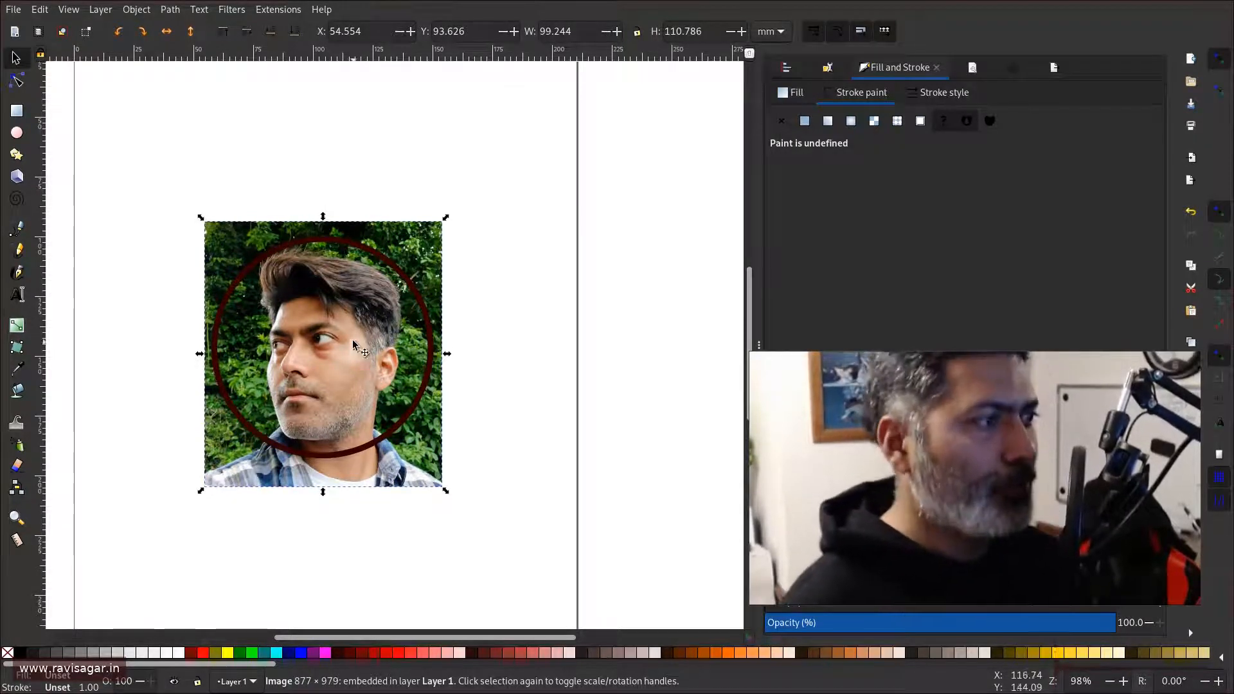
left_click(513, 286)
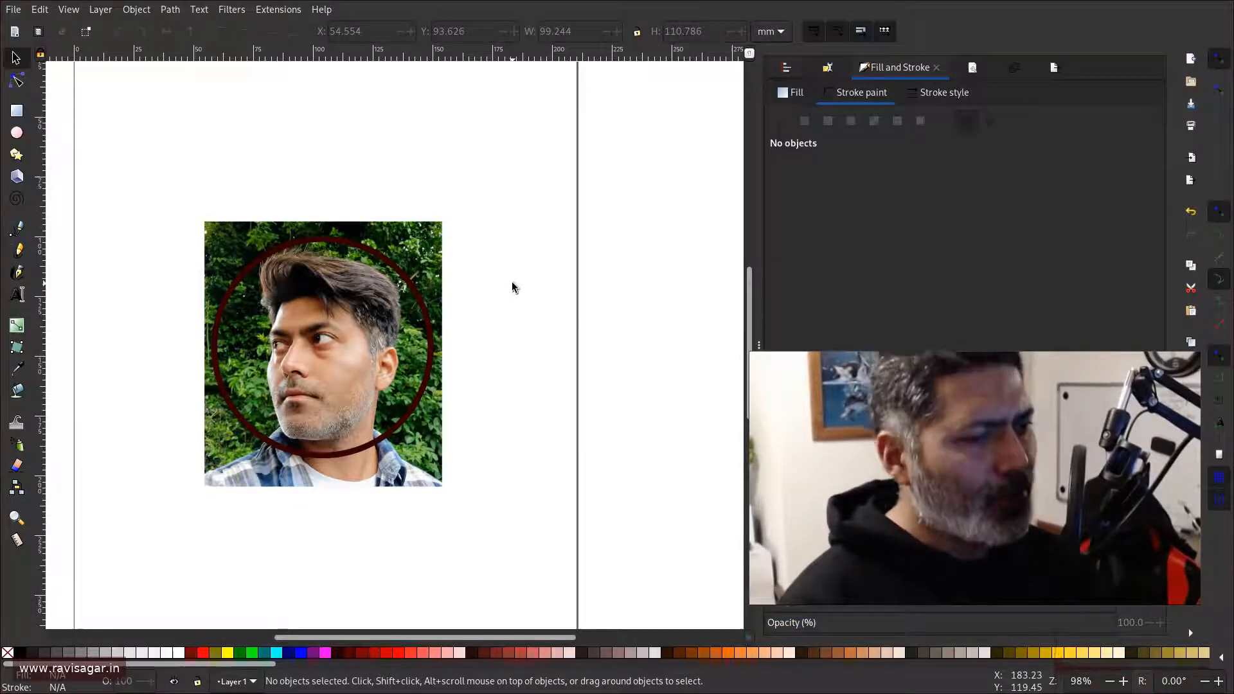
Duplicate the circle outline and place one copy clear of the photo, up and to its right, at about X 180, Y 42 mm.
left_click(367, 253)
key("ctrl")
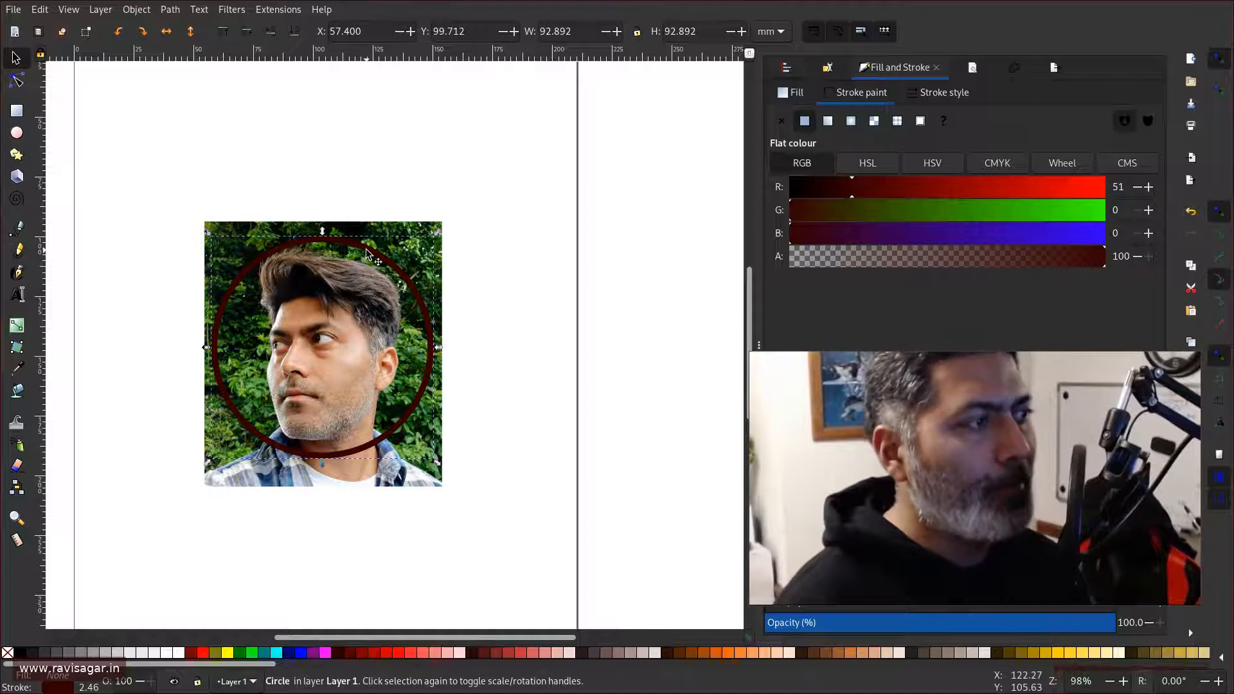
left_click_drag(368, 253, 662, 117)
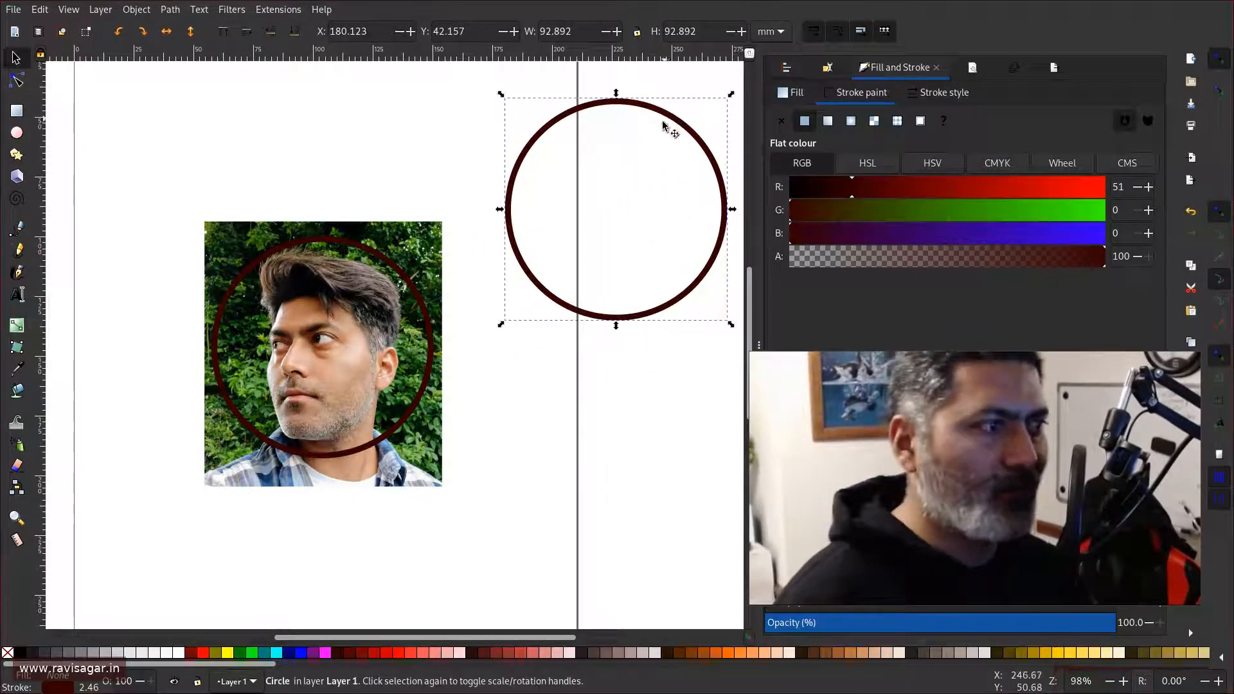
Clip the photo to the circle outline lying on top of it.
left_click(250, 475)
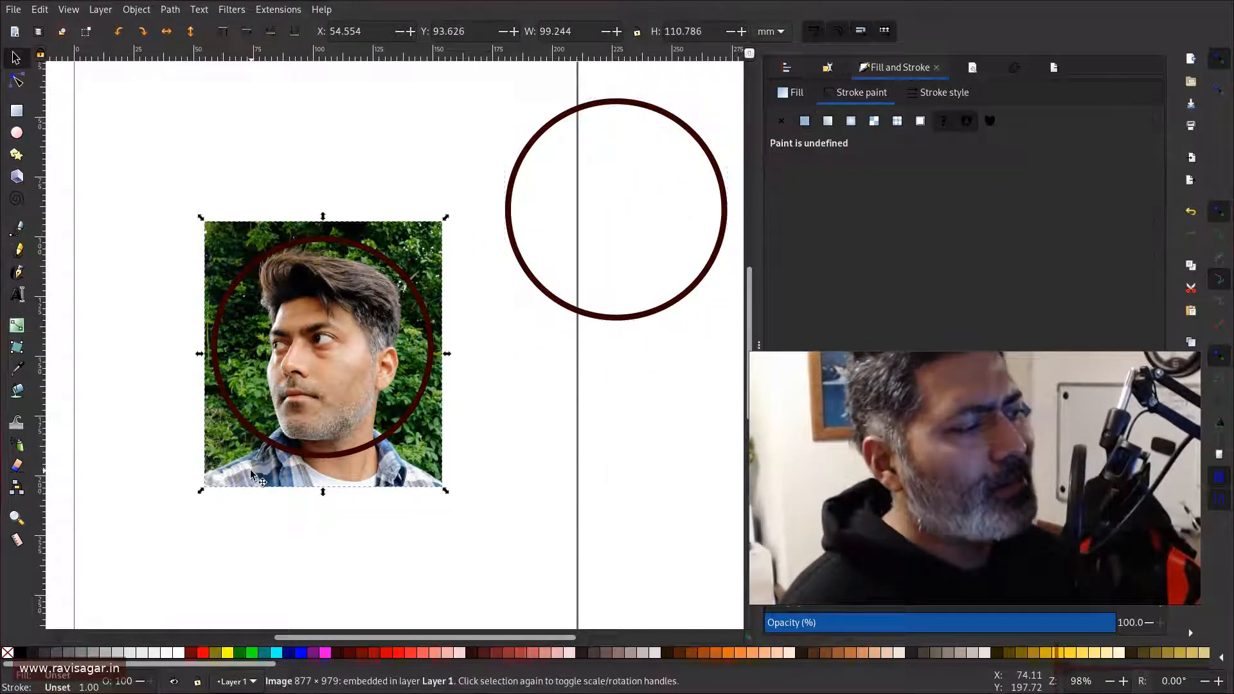
left_click(358, 248)
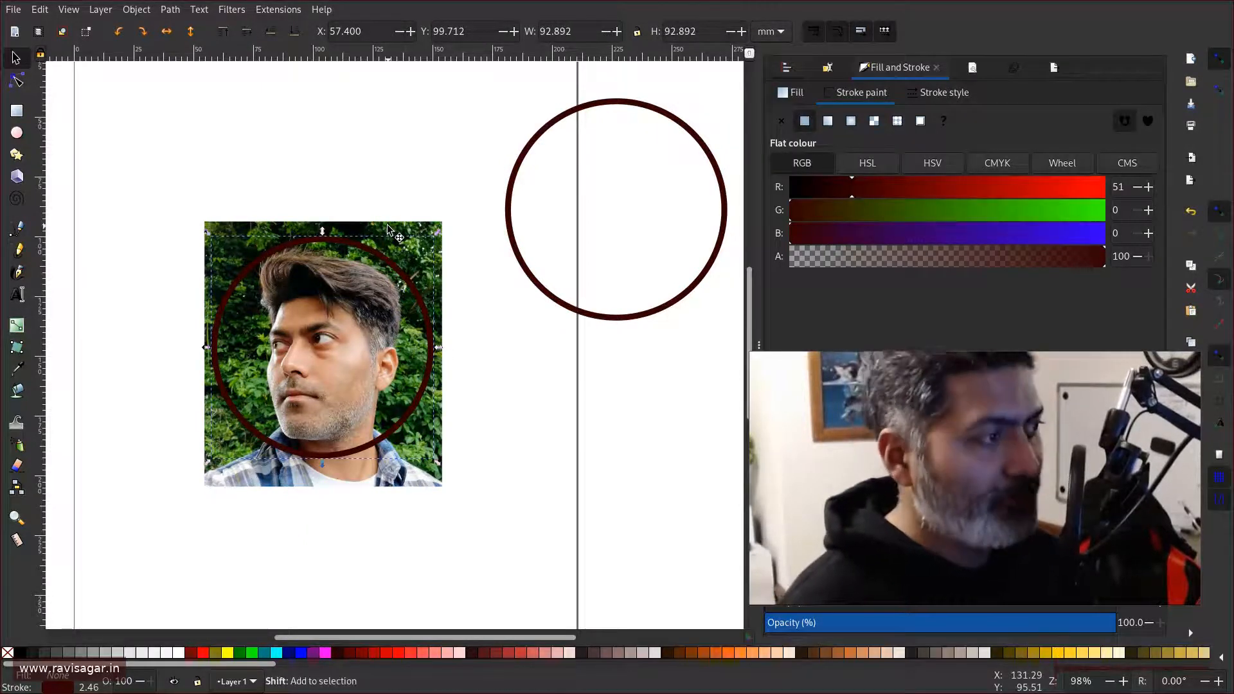
left_click(388, 230, "shift")
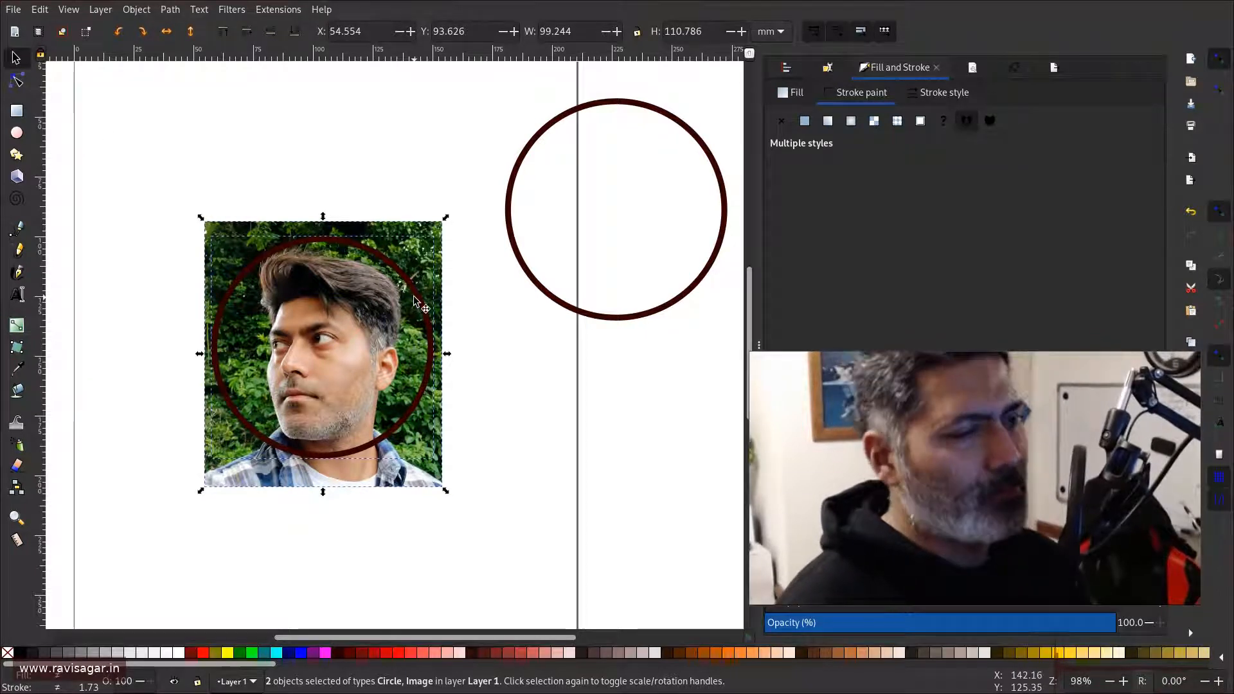
left_click(137, 9)
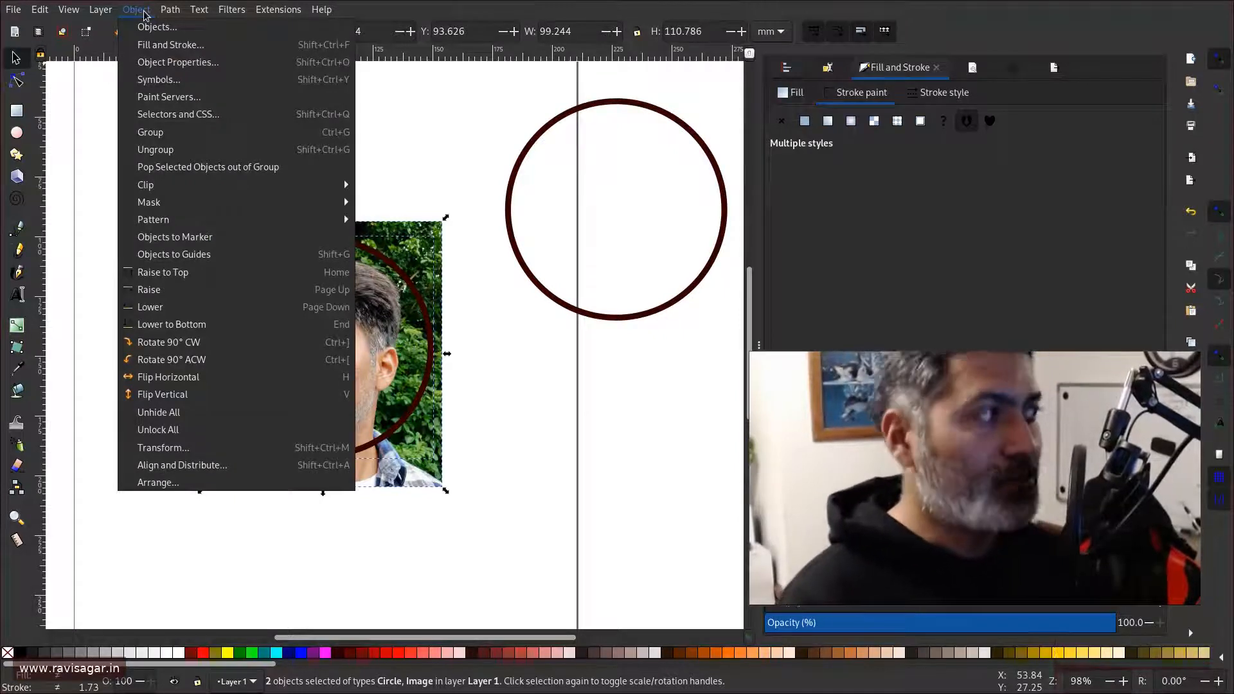
mouse_move(229, 188)
left_click(371, 192)
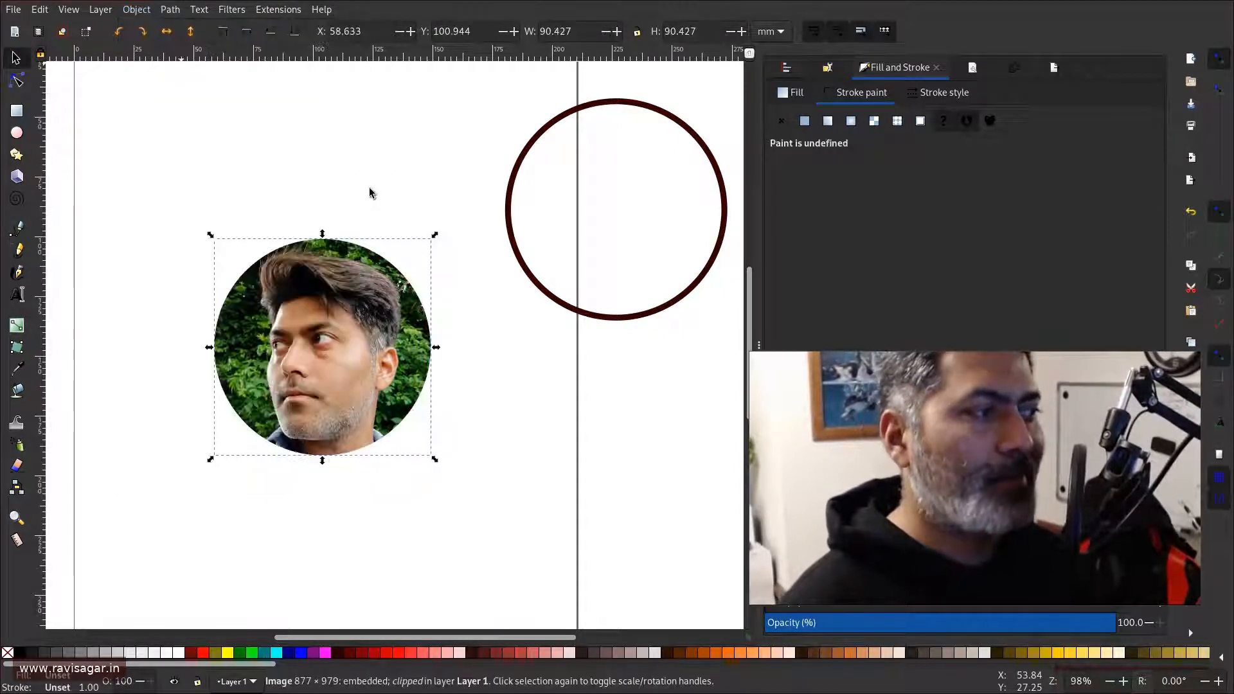
left_click(531, 450)
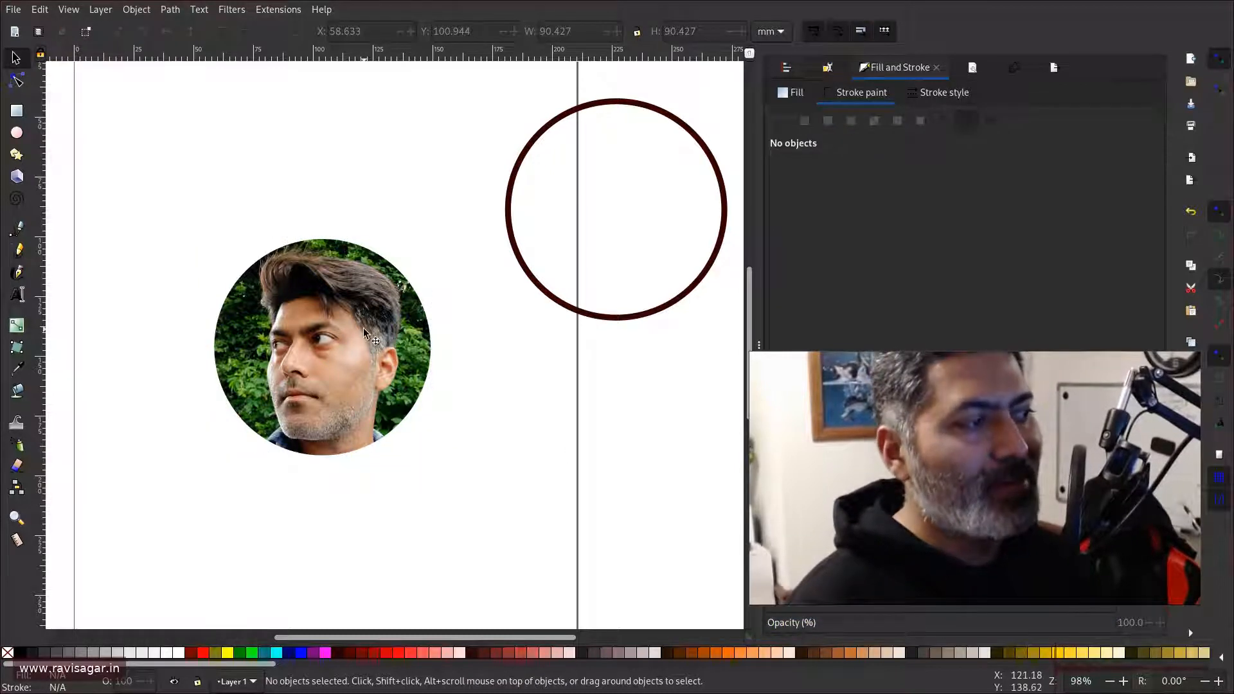
left_click(364, 332)
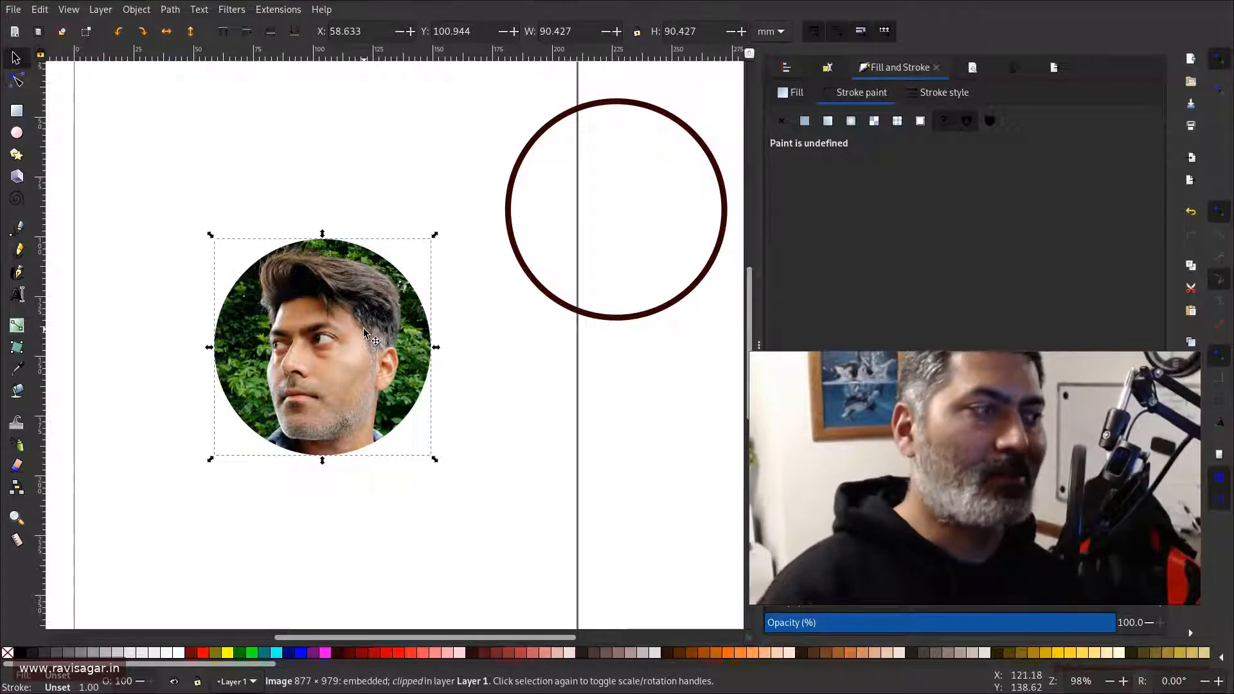
Move the remaining circle outline so it overlaps the upper-left part of the clipped photo, at about X 36, Y 59 mm.
left_click(509, 205)
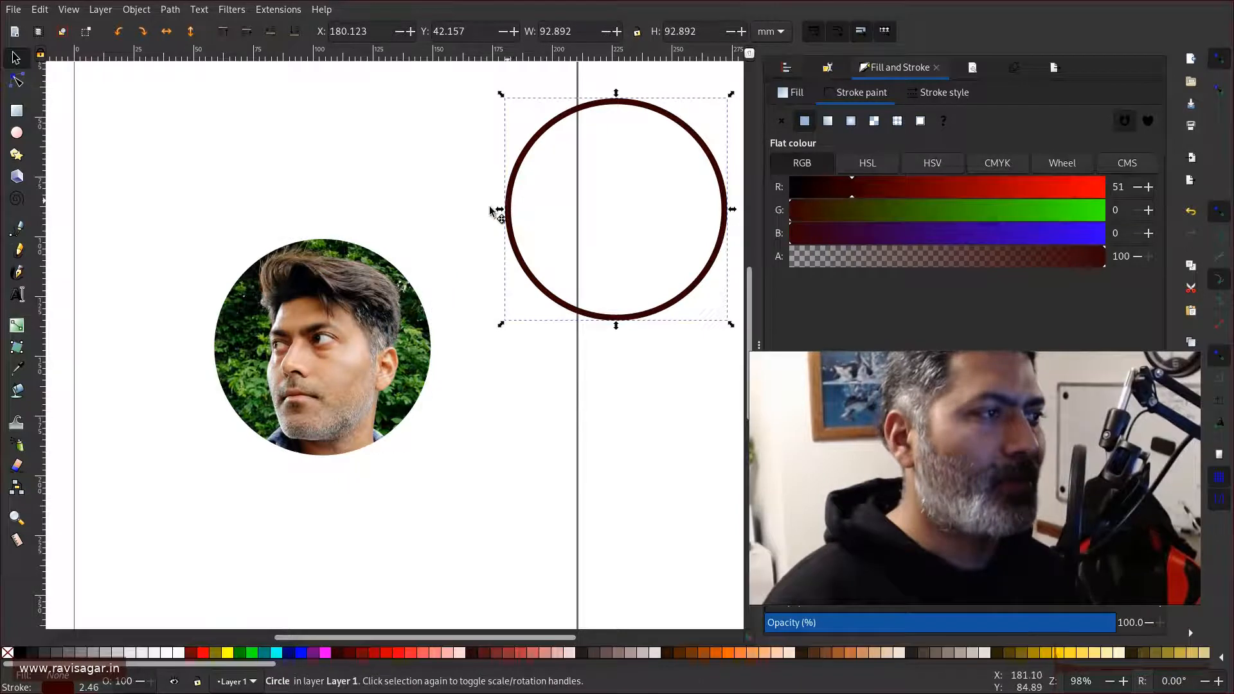
mouse_move(496, 209)
left_mouse_down()
mouse_move(249, 251)
mouse_move(155, 249)
left_mouse_up()
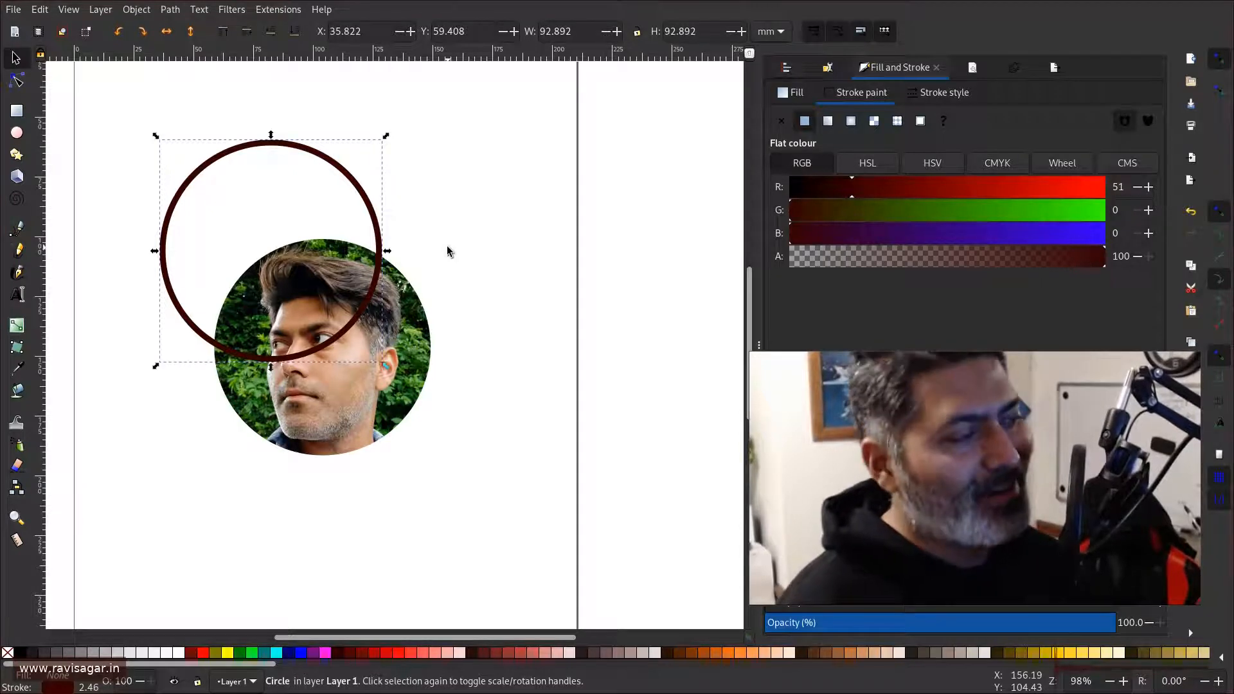
Select the clipped photo and the circle outline together and open the Align and Distribute settings.
left_click(316, 429)
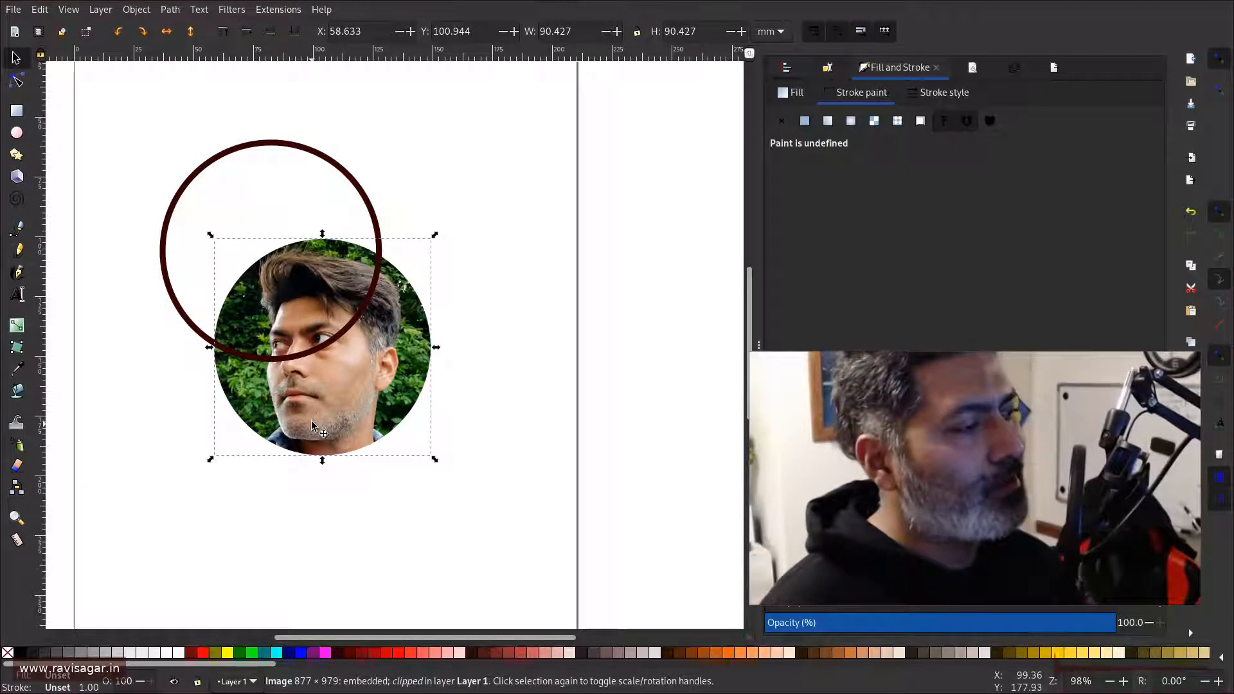
left_click(298, 148, "shift")
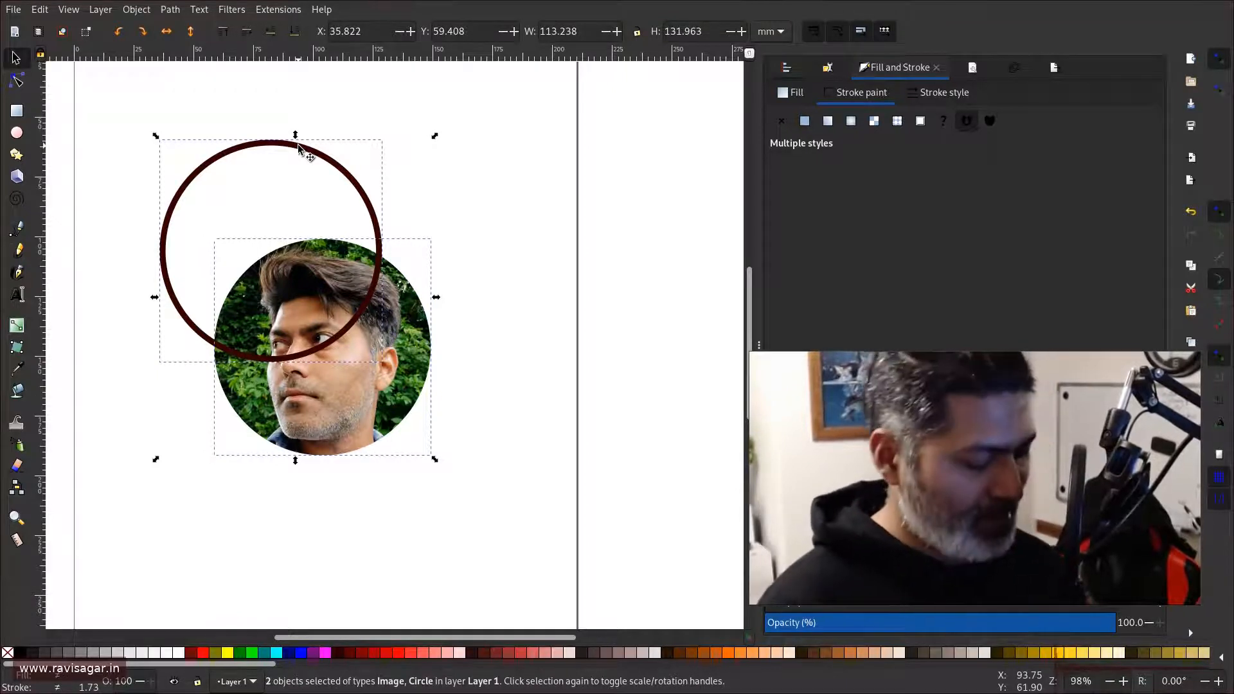
key("ctrl+shift+a")
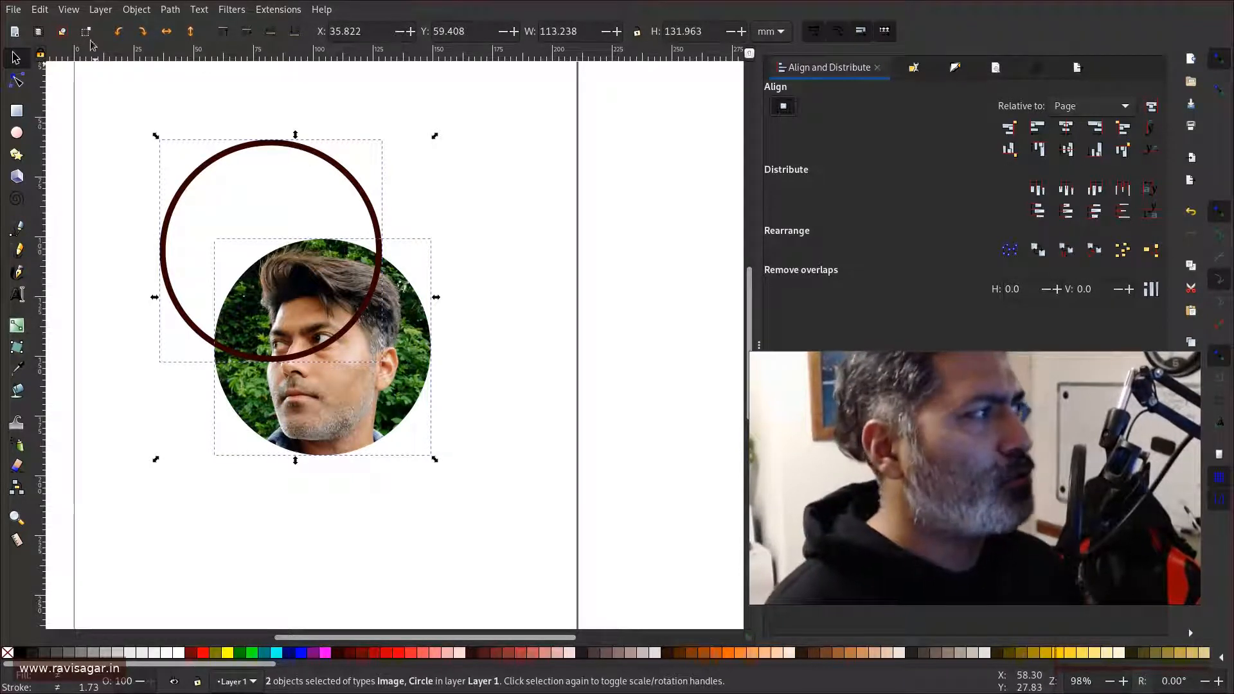
left_click(14, 10)
mouse_move(42, 15)
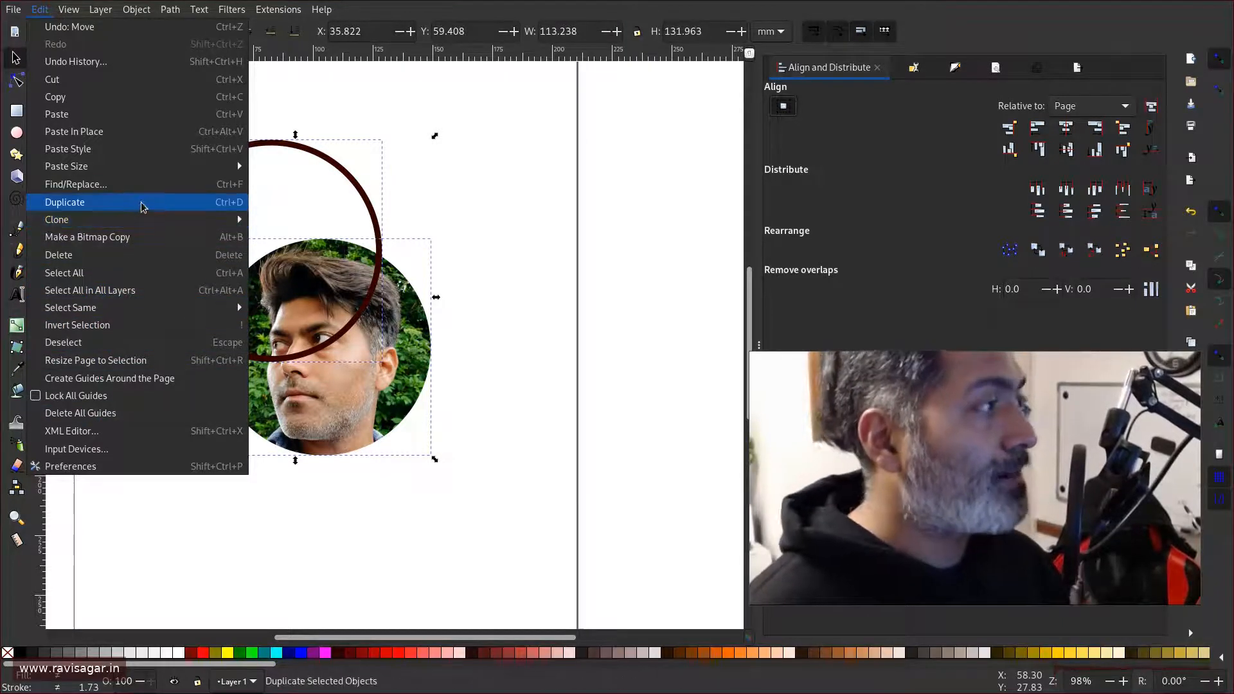
mouse_move(126, 13)
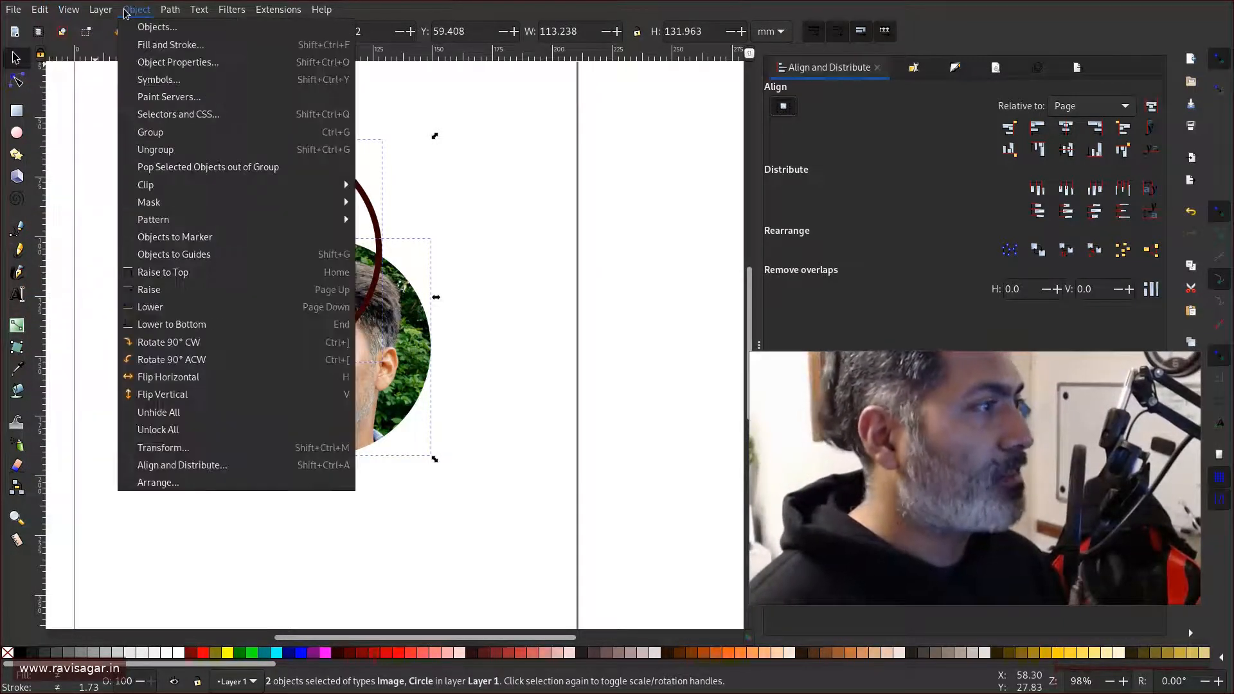
mouse_move(84, 13)
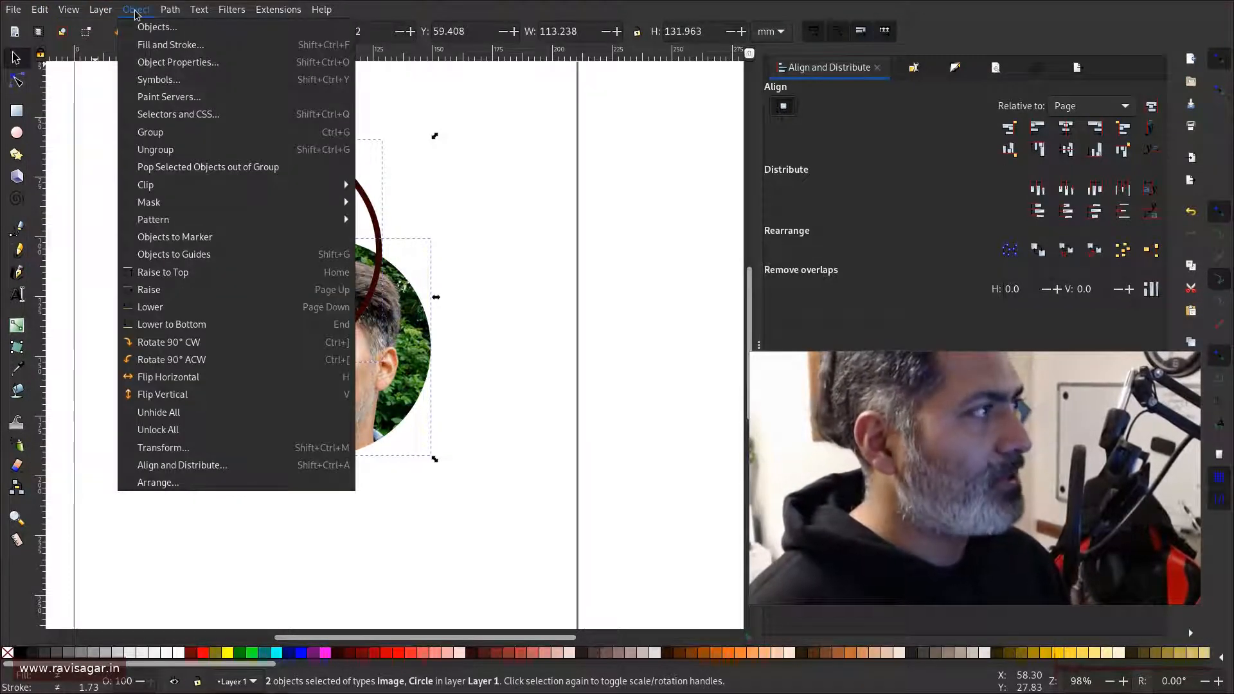
mouse_move(321, 10)
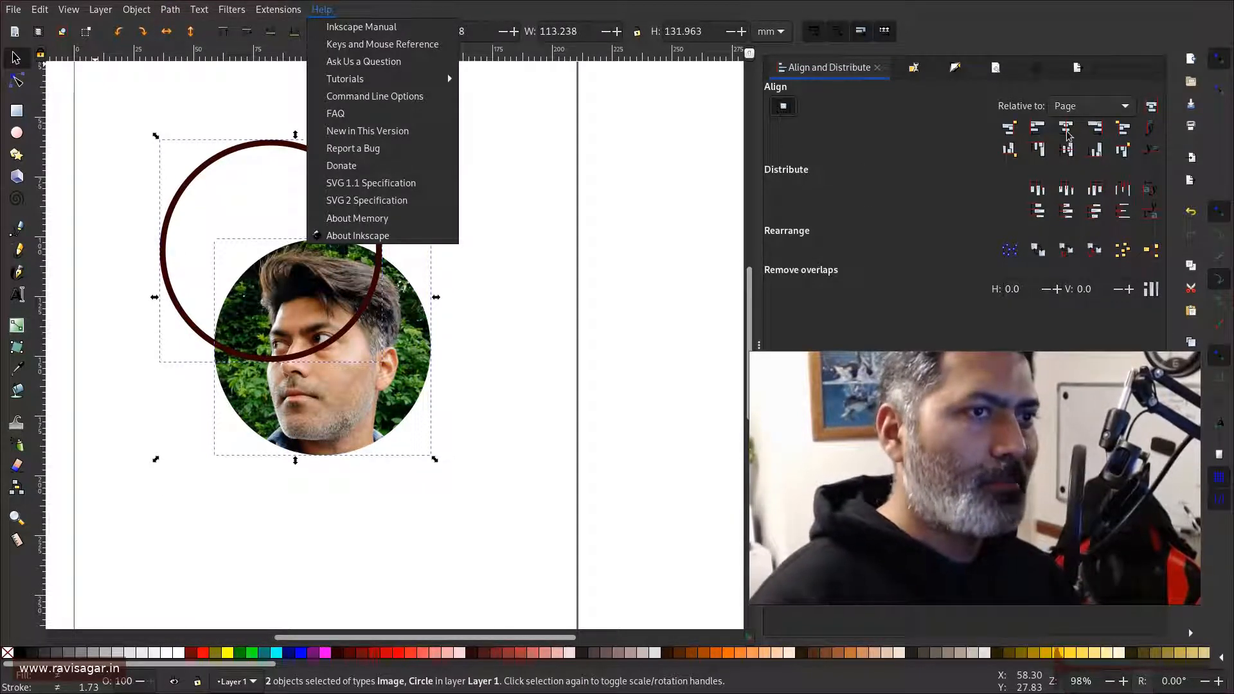
Centre the clipped photo and the circle outline on both the vertical and horizontal axes, relative to the Selection Area.
left_click(1101, 110)
left_click(1100, 108)
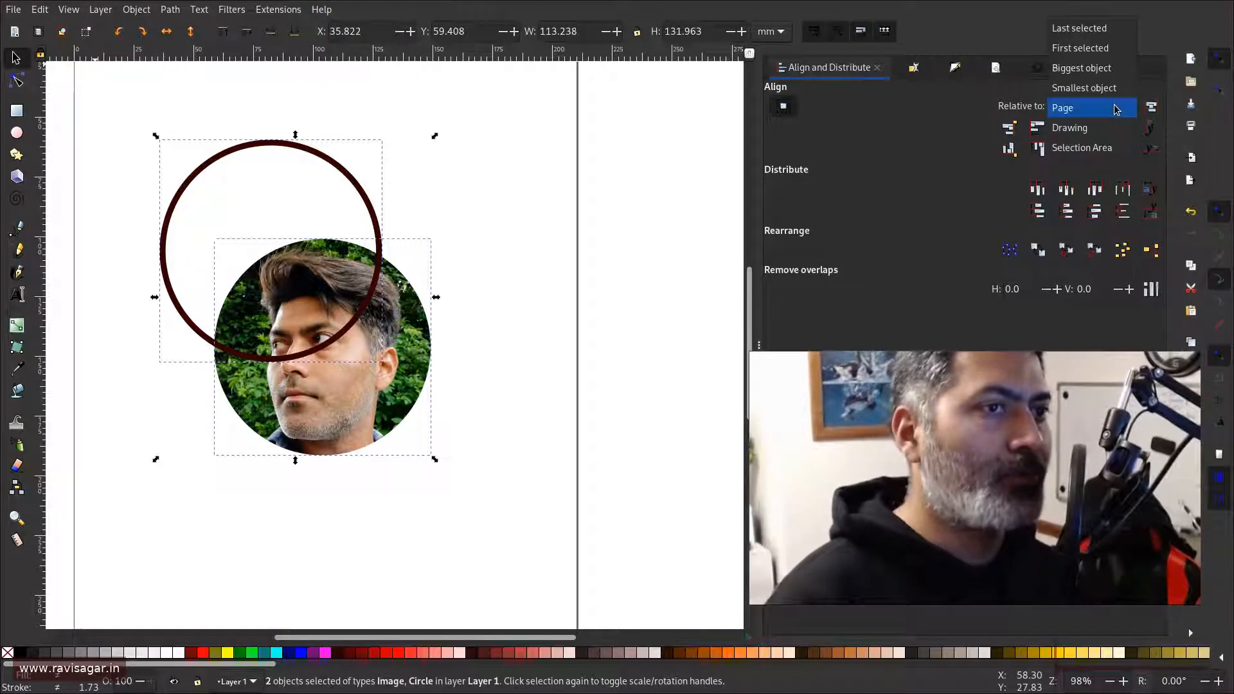
left_click(1086, 149)
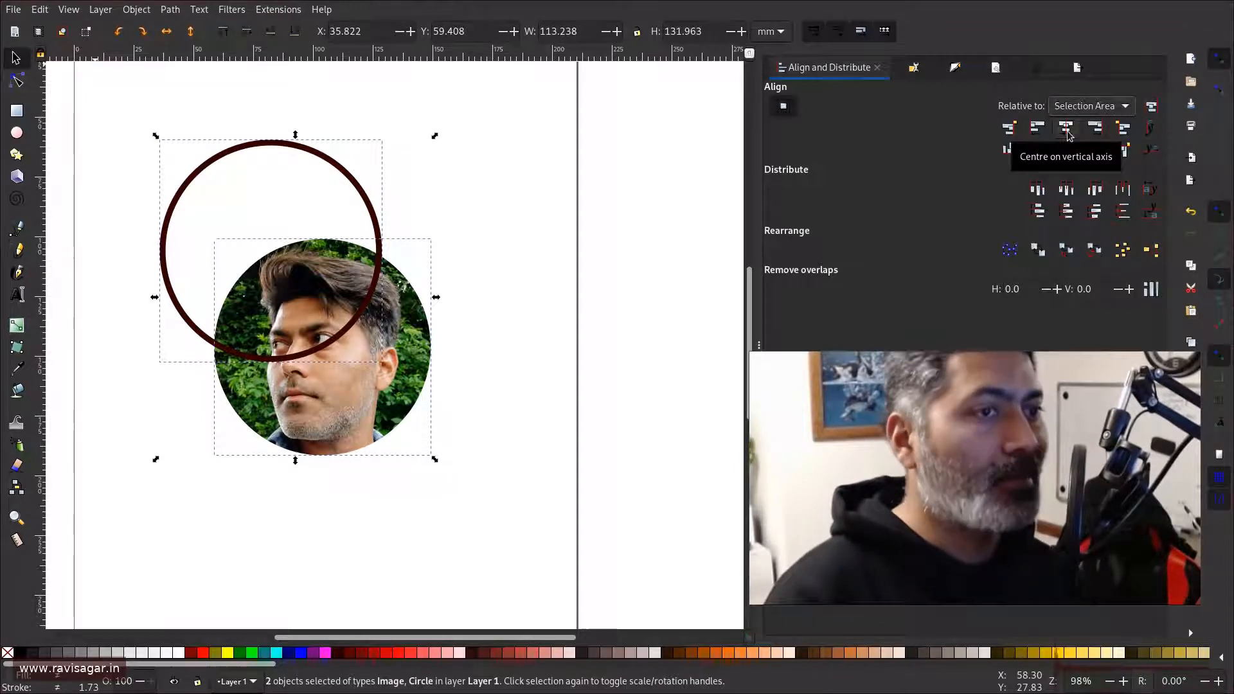
left_click(1066, 128)
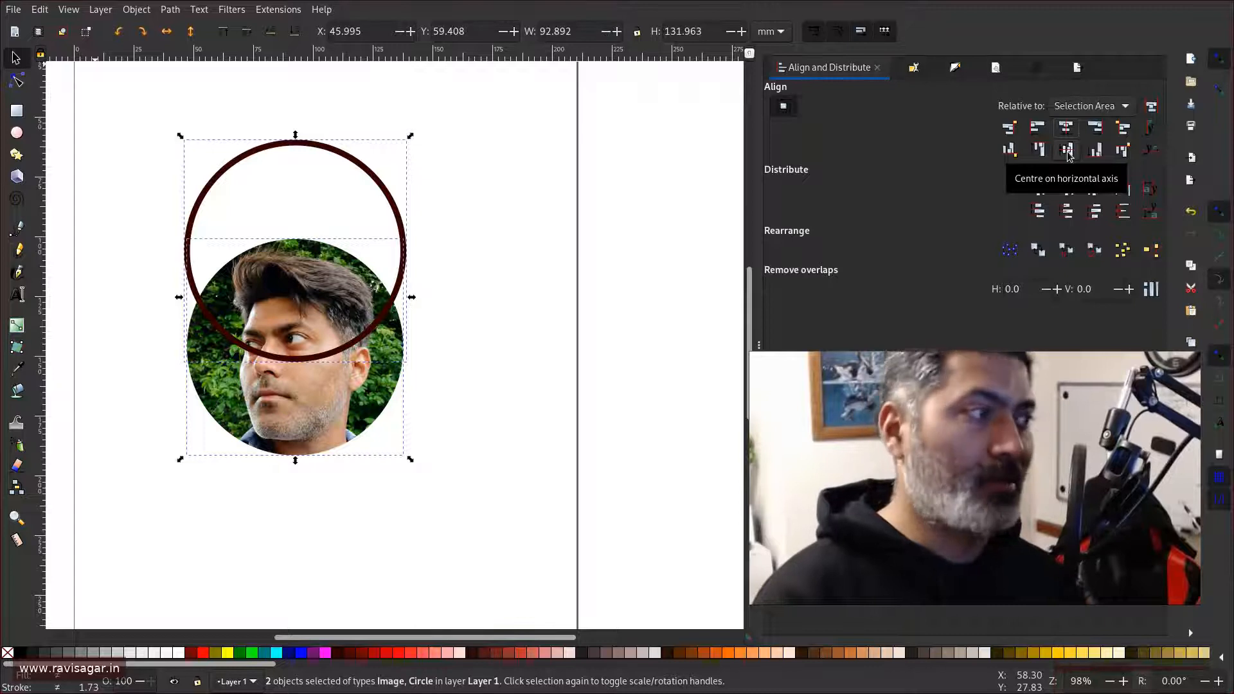
left_click(1066, 151)
left_click(463, 357)
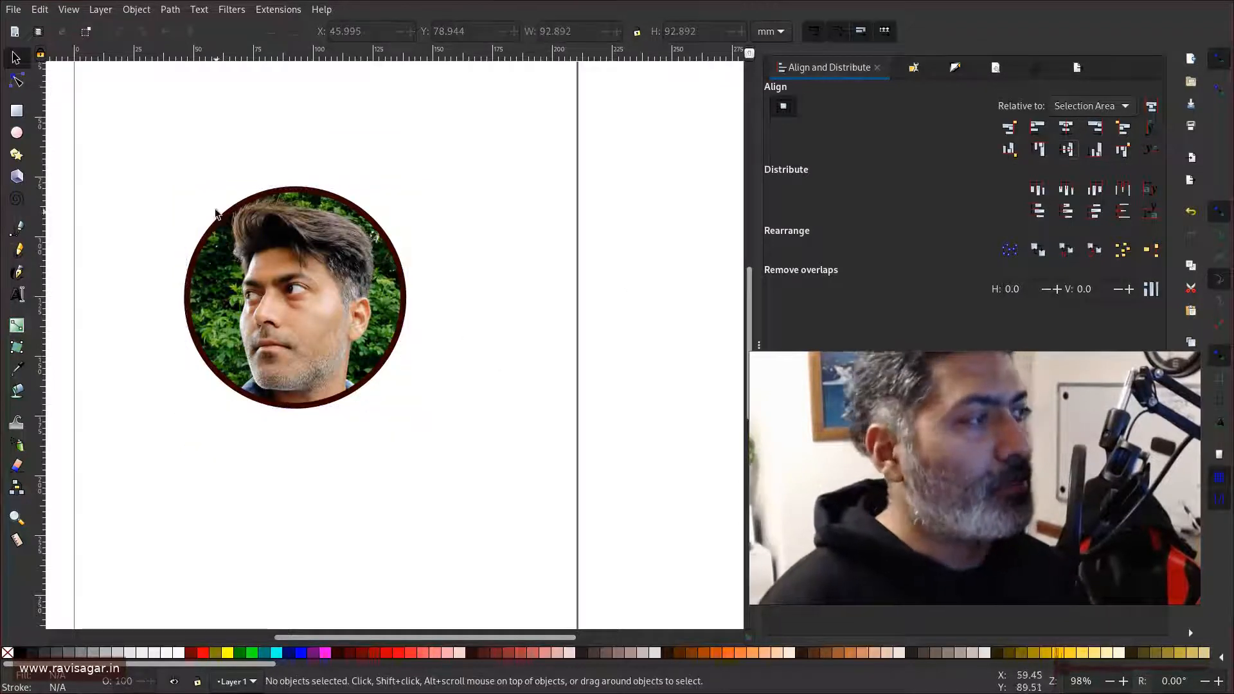
Group the clipped photo and the circle outline into one object.
left_click_drag(148, 145, 450, 448)
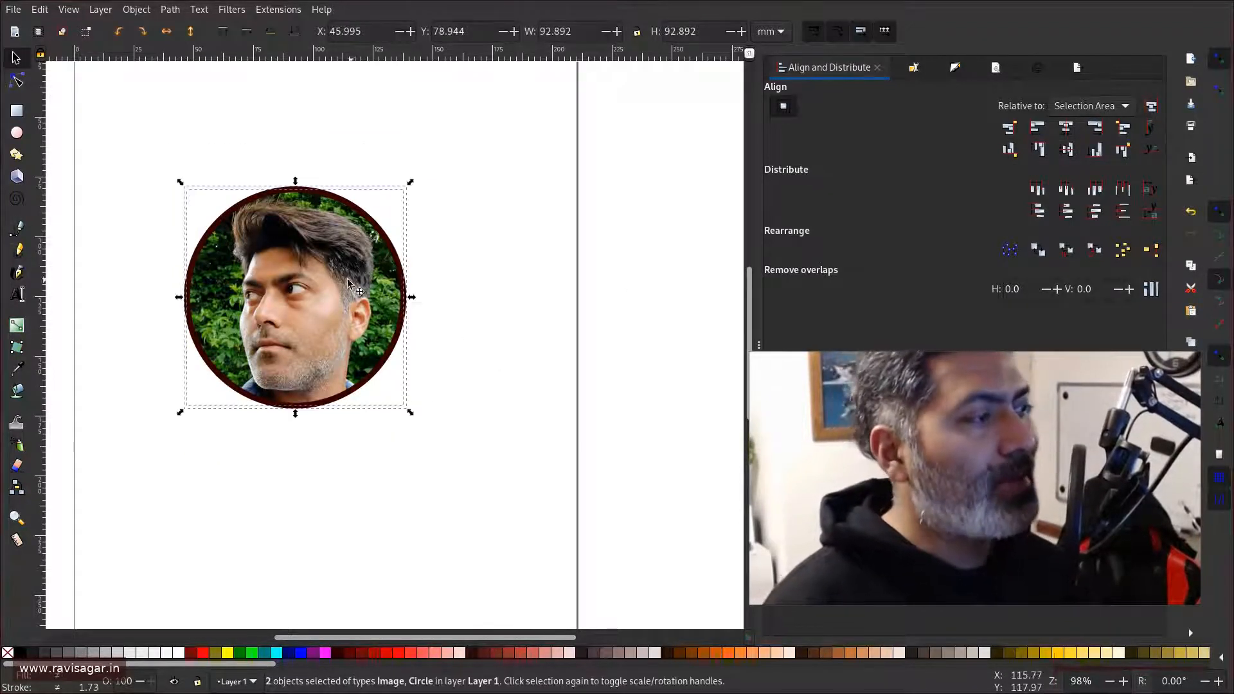
right_click(345, 283)
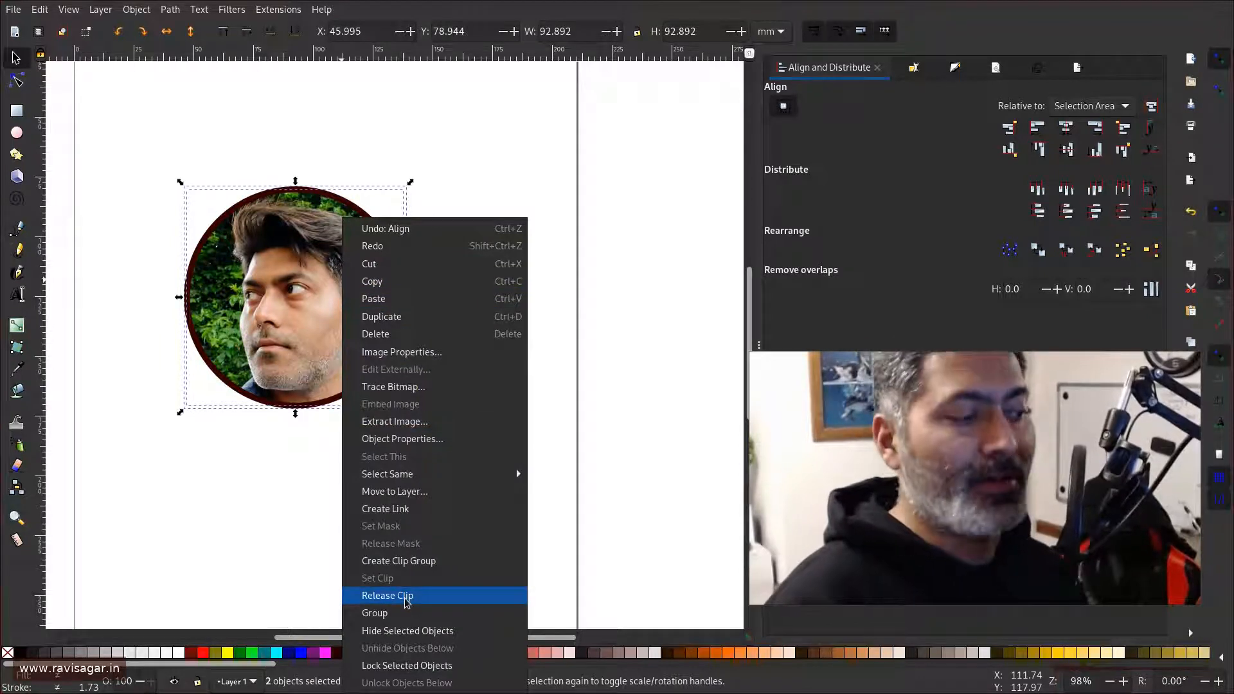
left_click(399, 613)
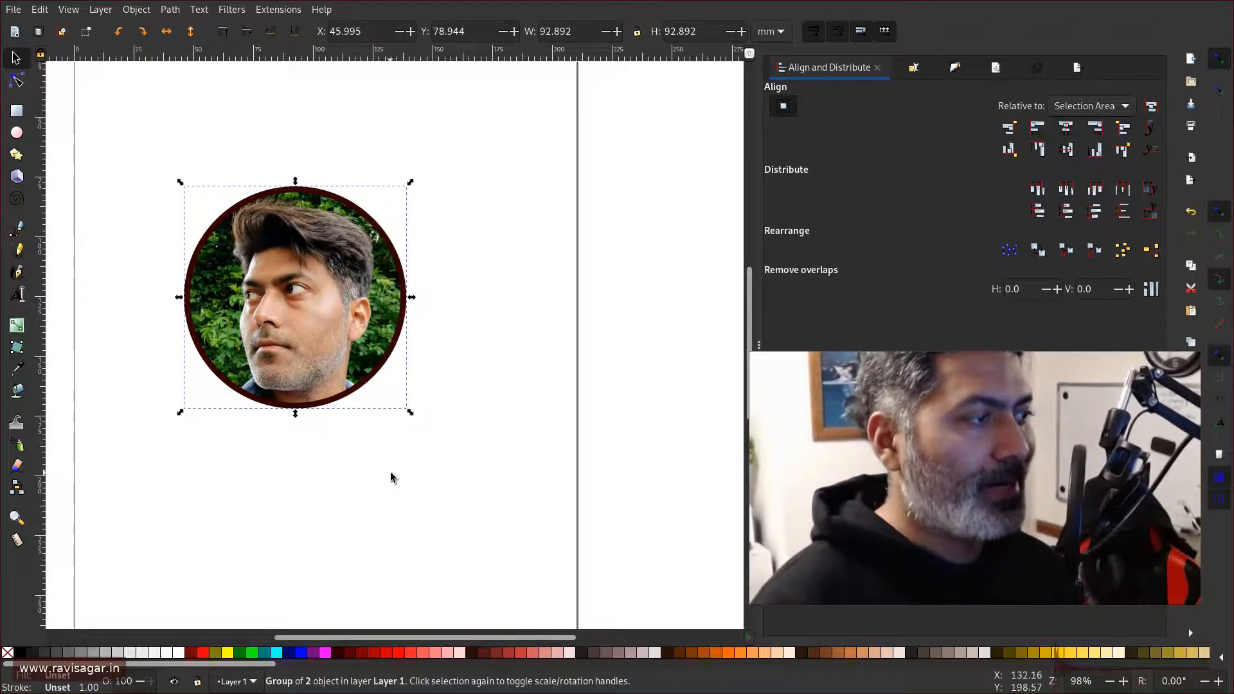
Open the PNG export settings for the selected group and set the exported image width to 400 pixels.
key("shift+ctrl+e")
right_click(325, 254)
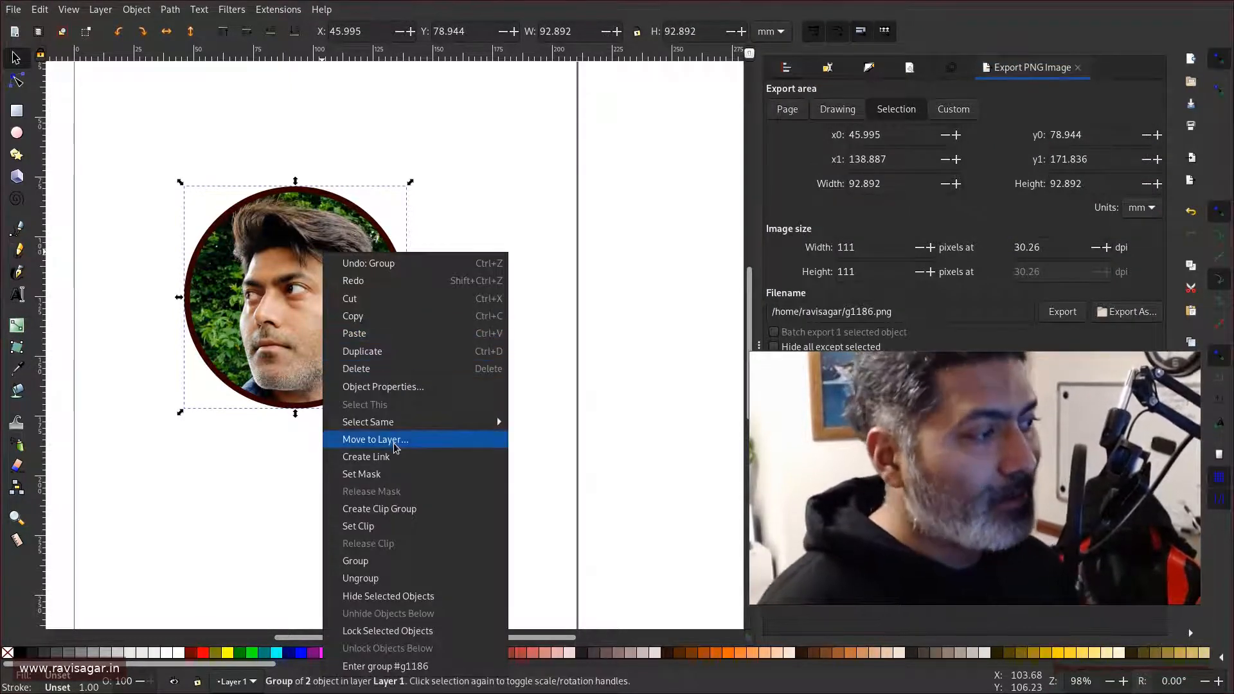
left_click(515, 162)
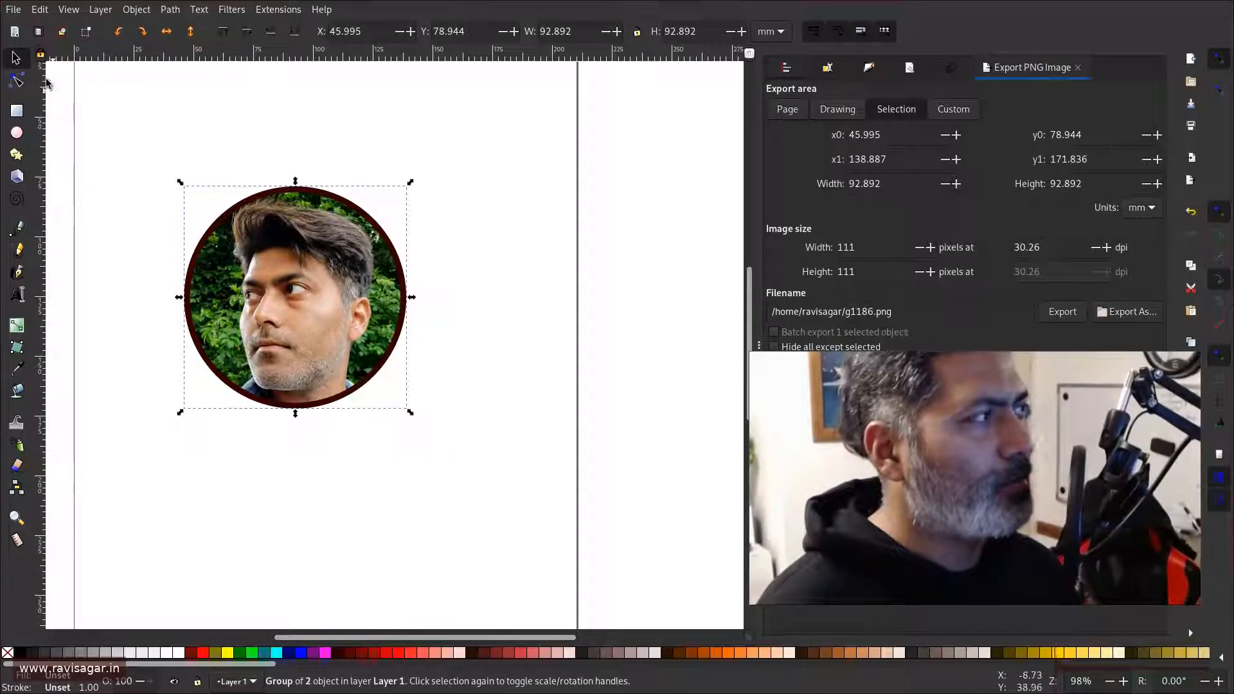
left_click(13, 9)
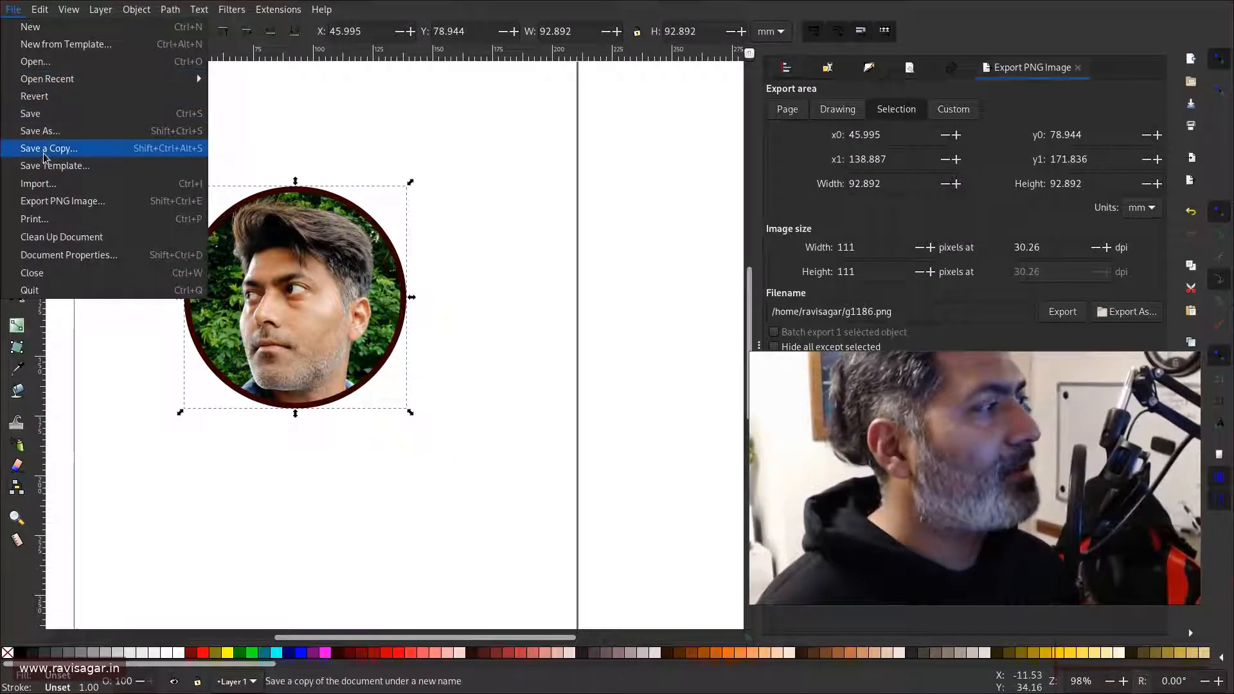
left_click(47, 201)
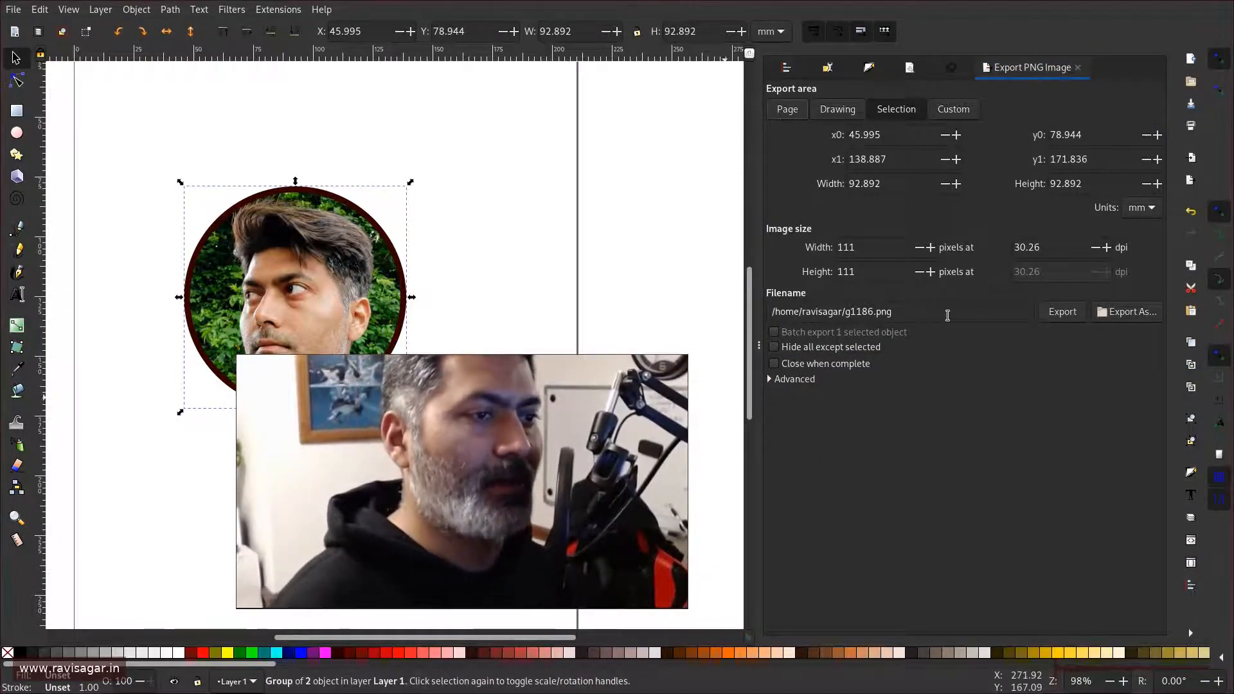
double_click(870, 248)
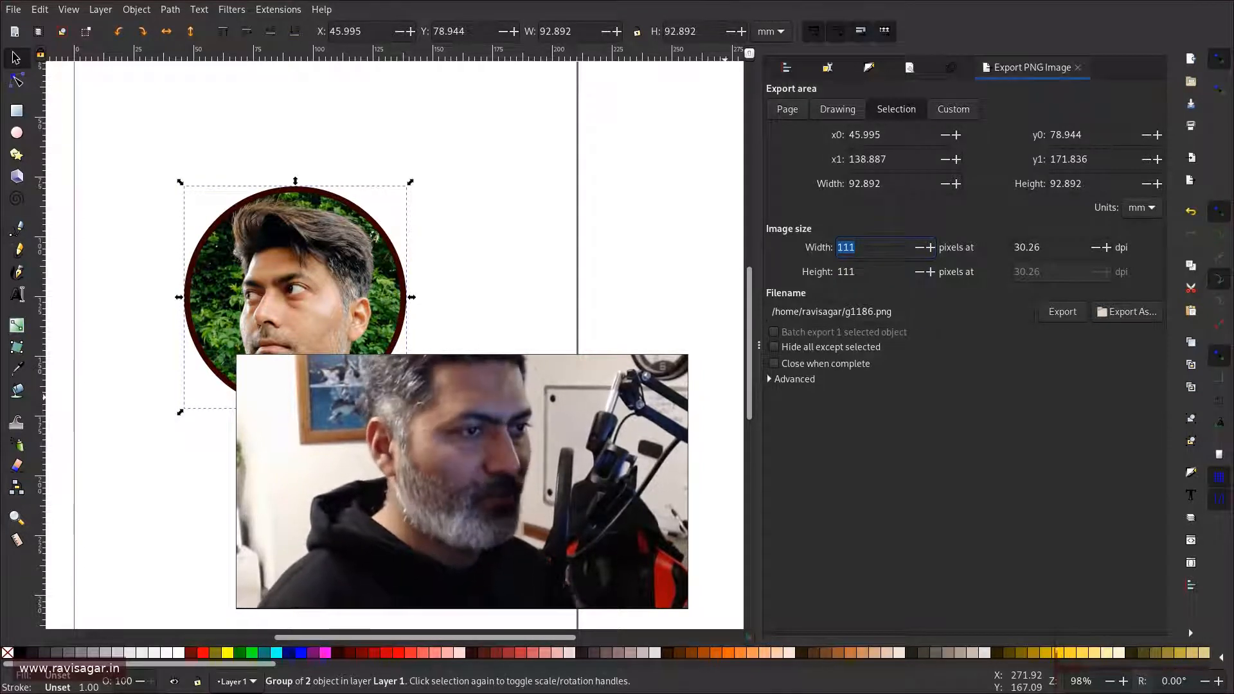
type("400")
key("Tab")
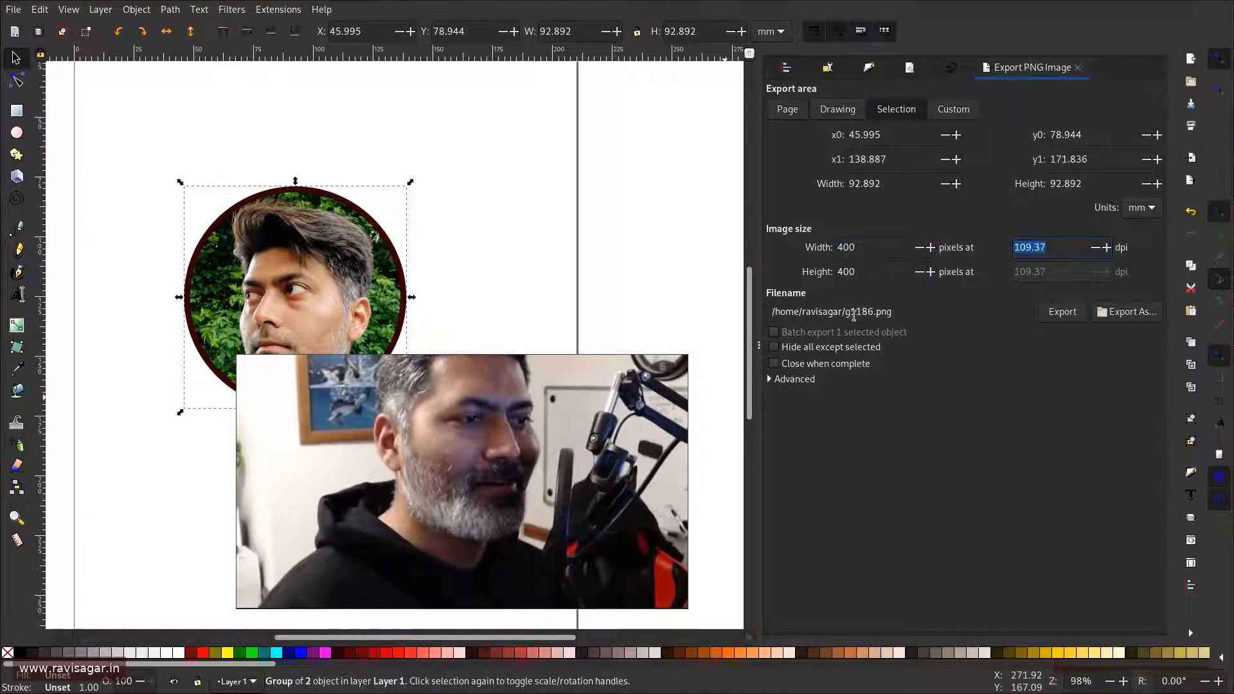
Replace the export file name with the person's first name followed by "-test-circle.png", keeping the home folder, and export the selection.
left_click_drag(846, 311, 913, 311)
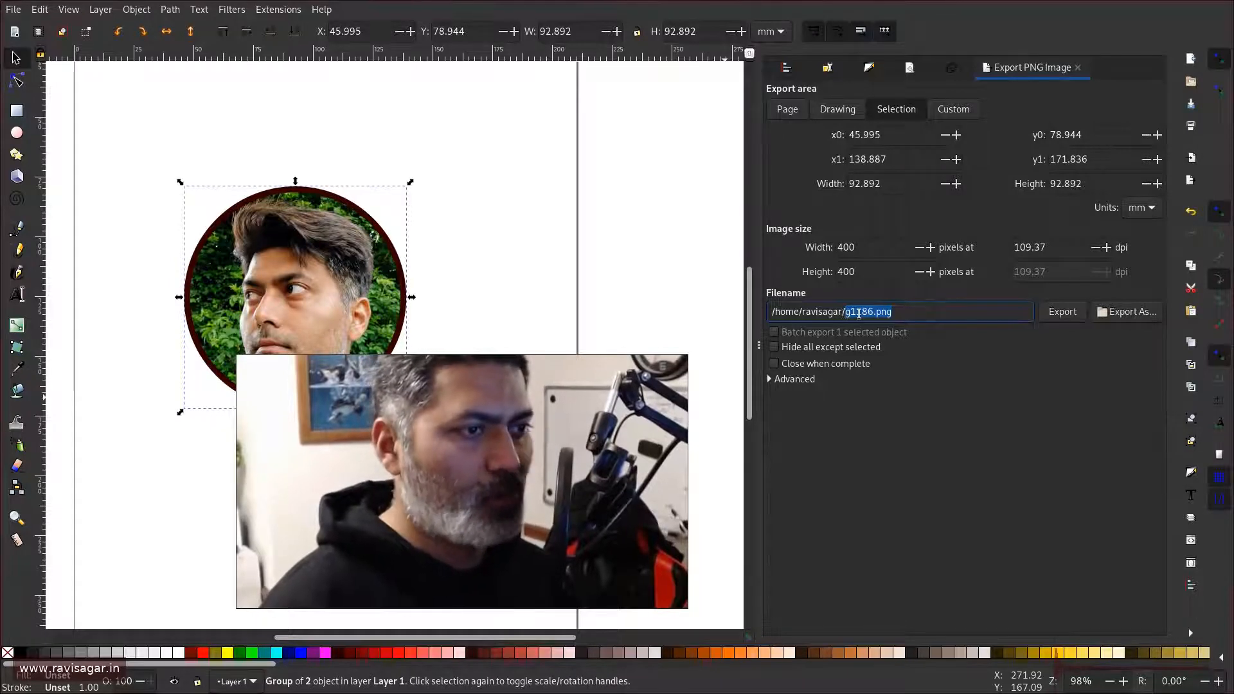
type("ravi")
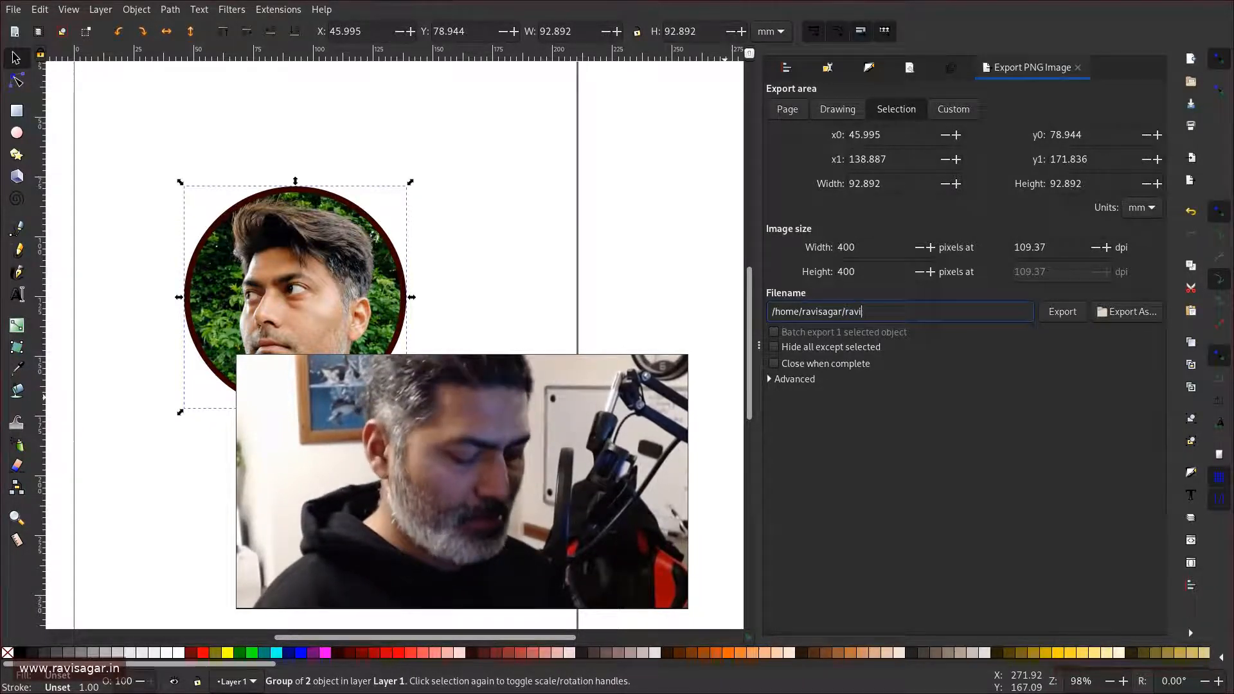
type("-test-")
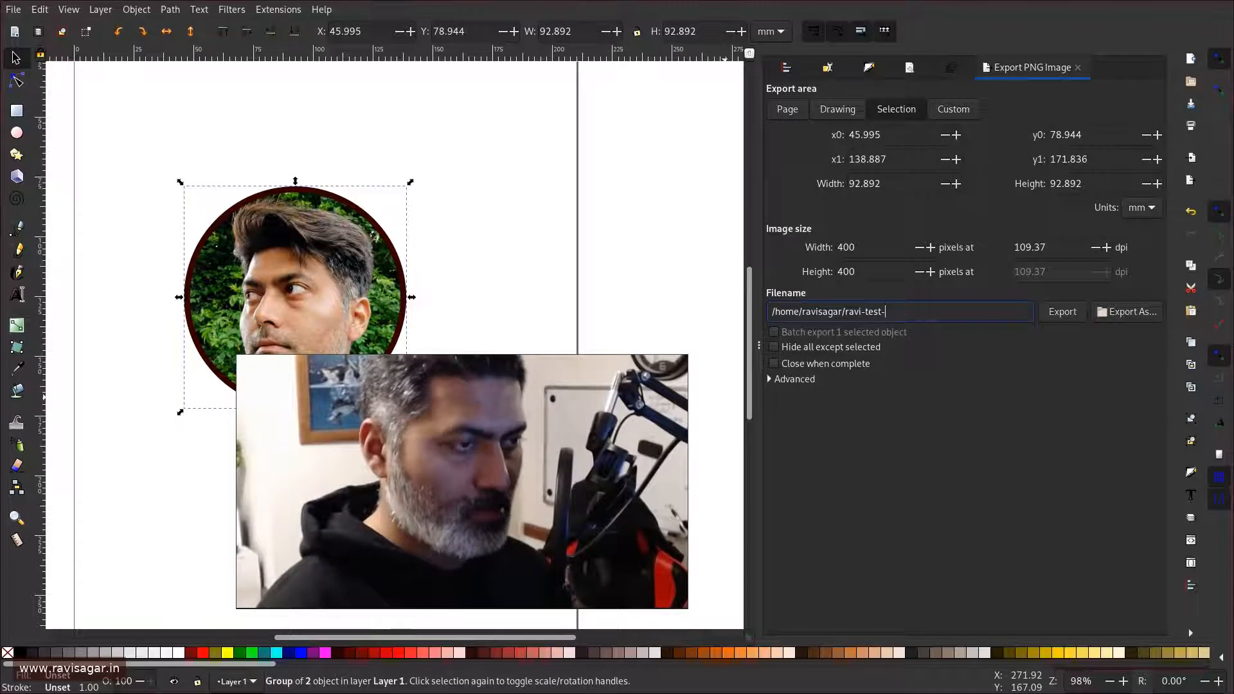
type("circul")
key("BackSpace")
key("BackSpace")
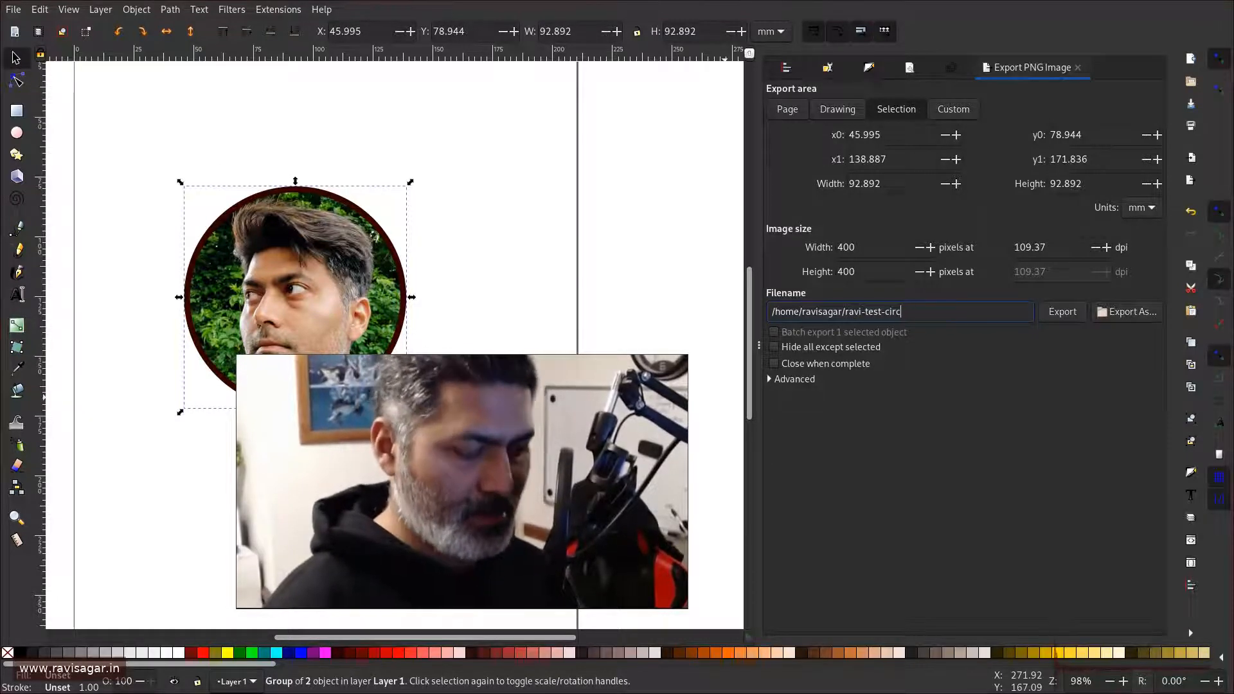
type("le.png")
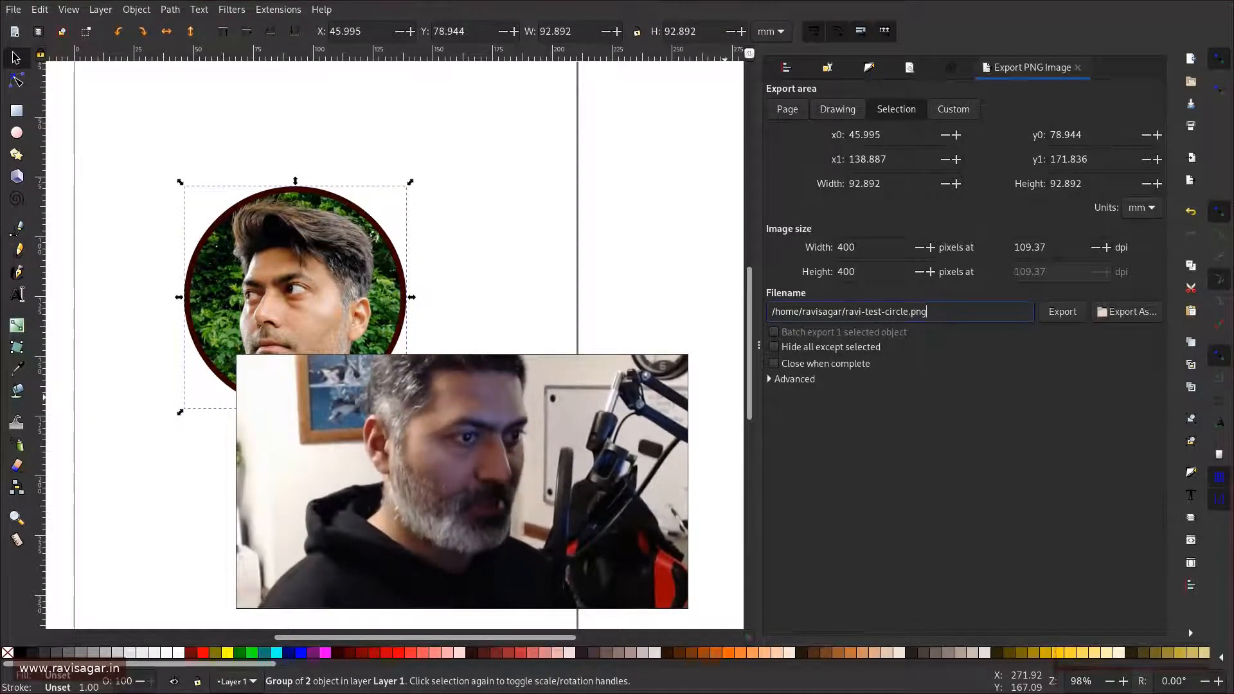
left_click(1061, 313)
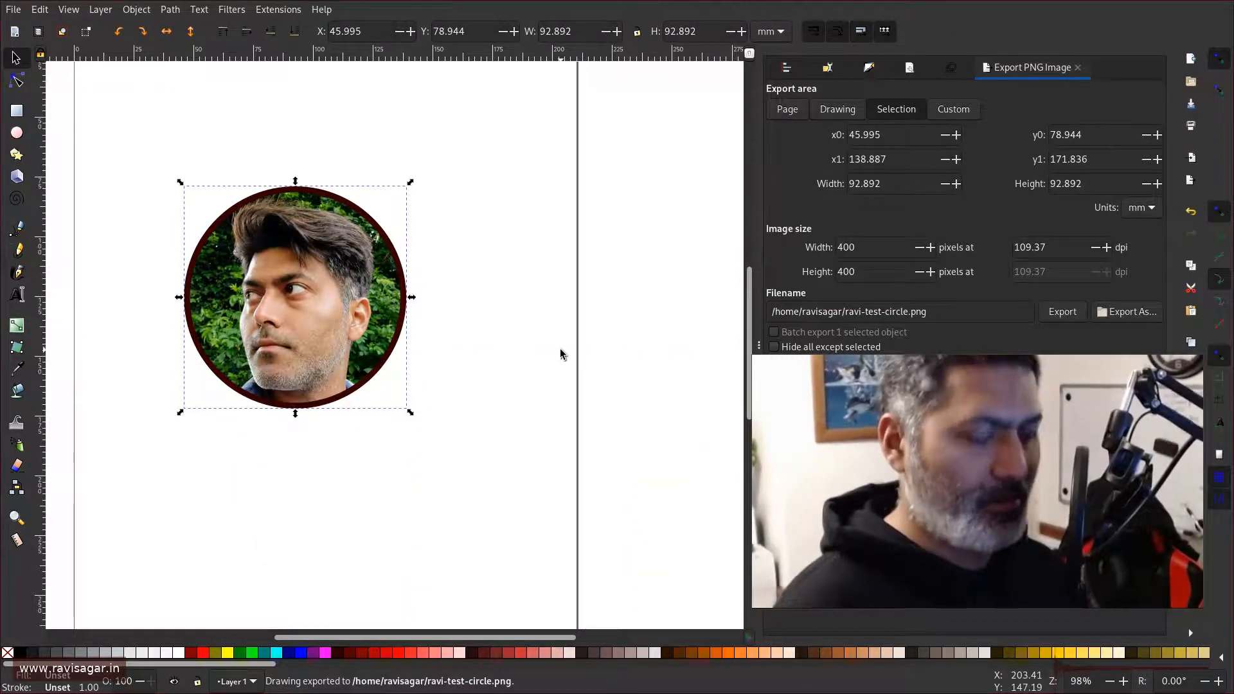
Switch to a new terminal and open the exported circle PNG with the sxiv image viewer.
key("super+Return")
type("s")
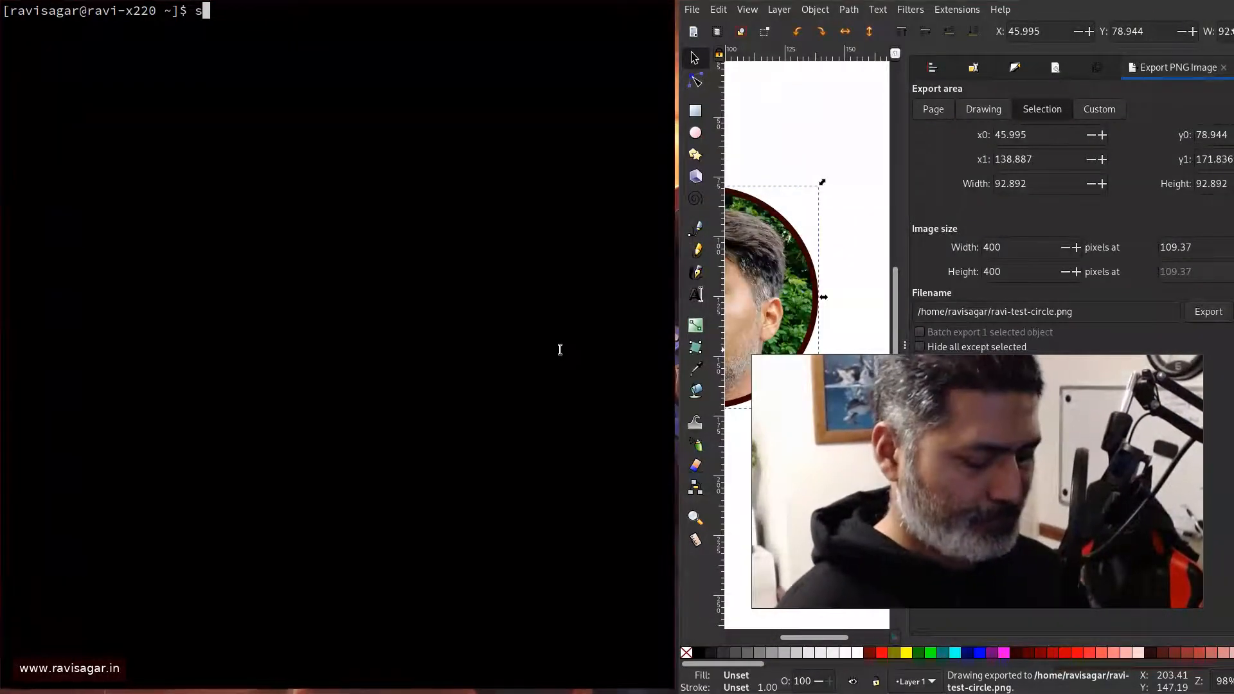
type("xiv ")
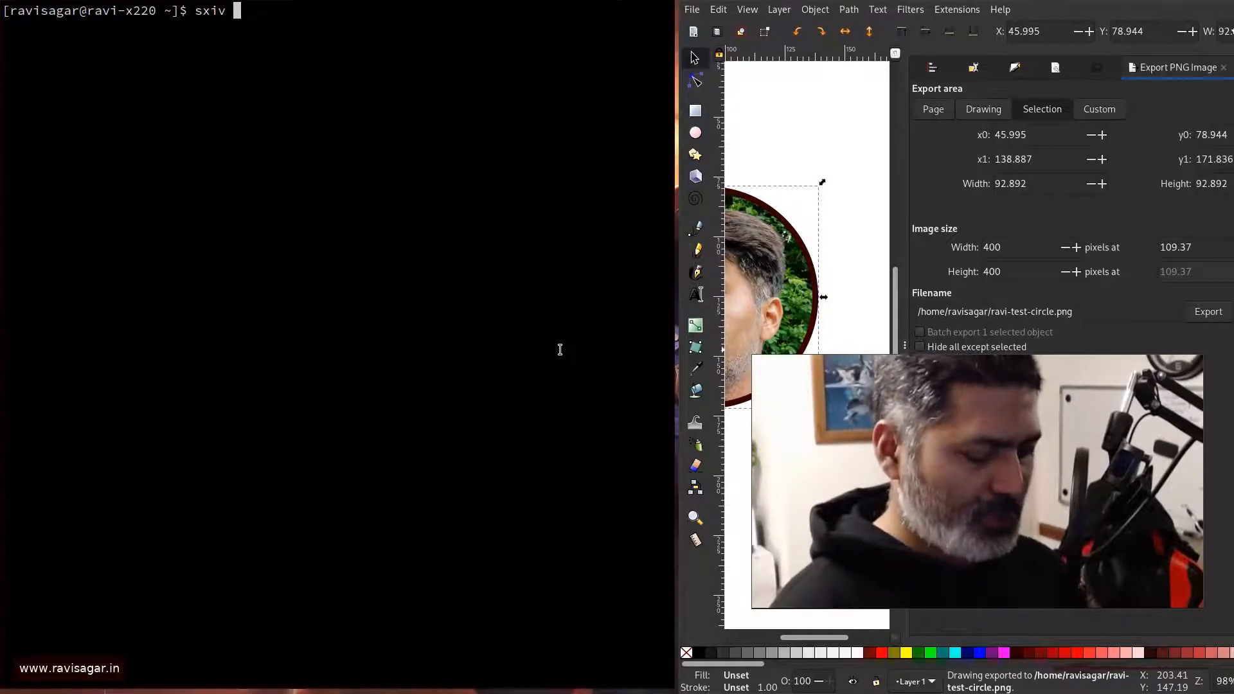
type("rav")
key("Tab")
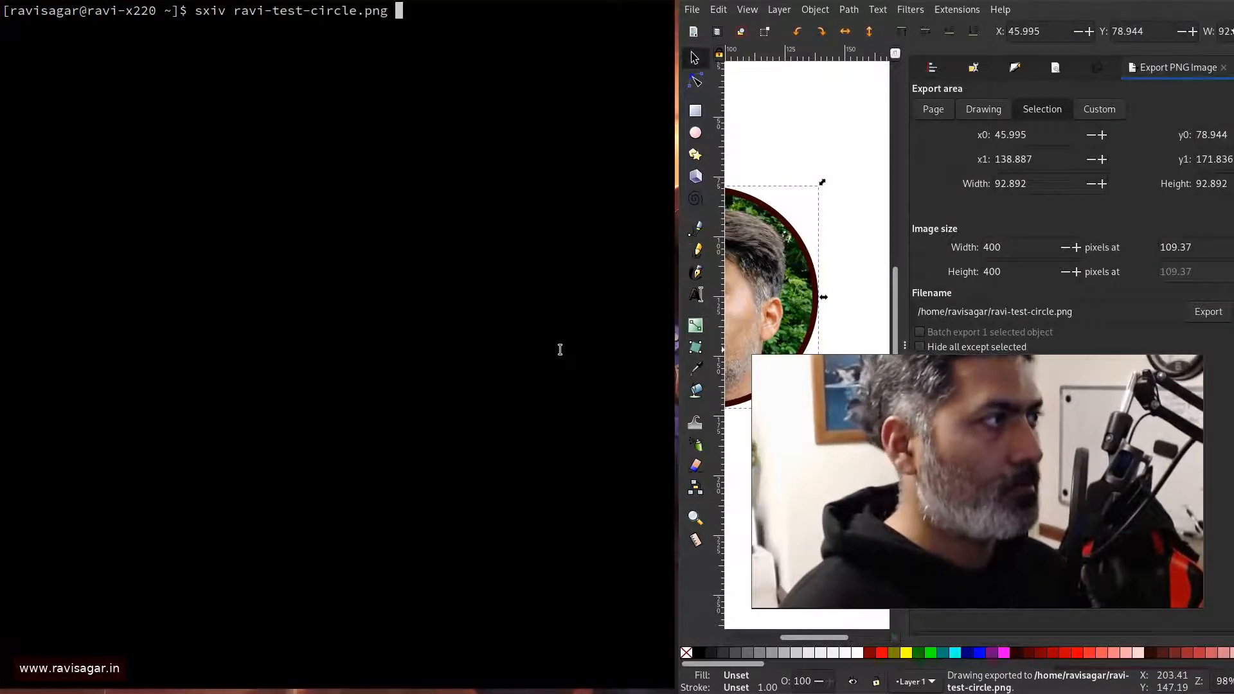
key("Return")
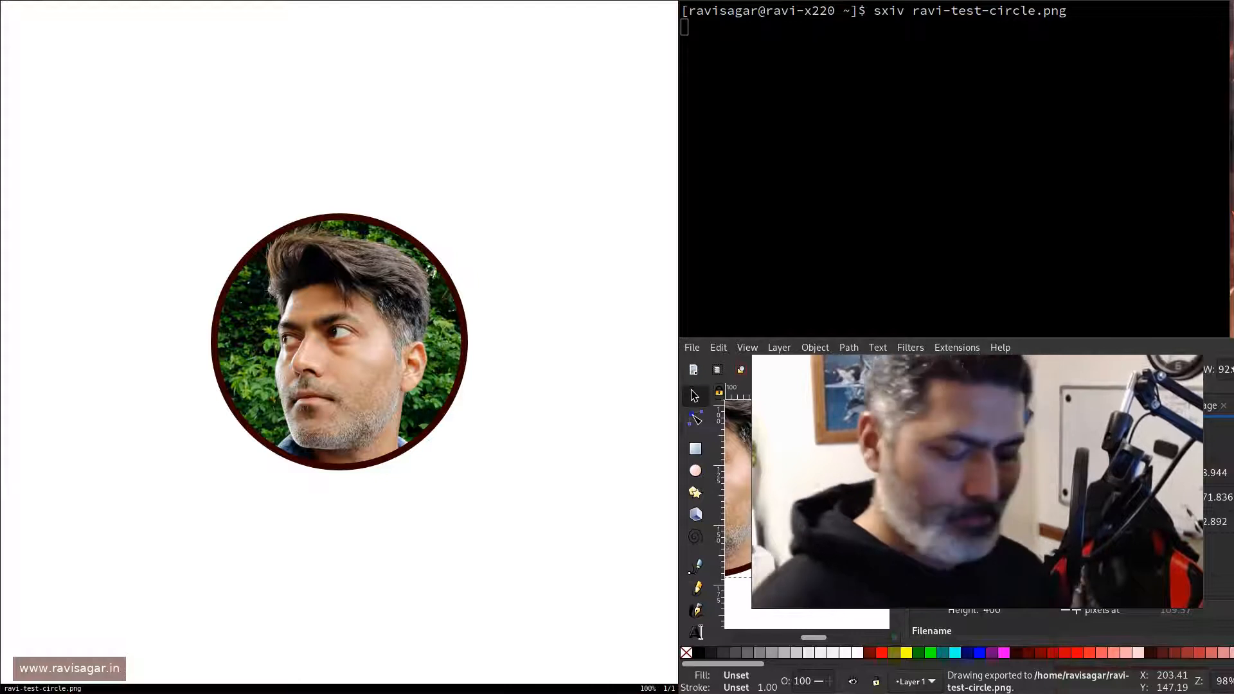
Inspect the exported picture at 200% and 25% magnification, and close the viewer and terminal to return to Inkscape.
key("plus")
key("plus")
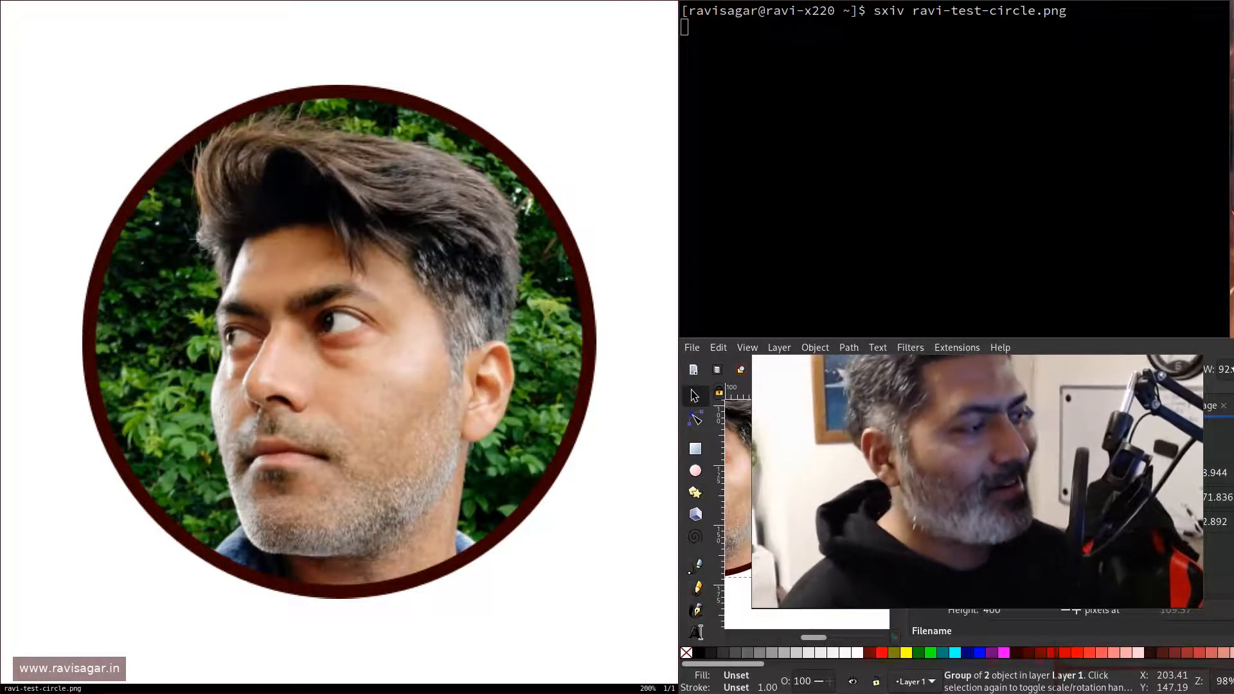
key("minus")
key("minus")
key("minus")
key("minus")
key("minus")
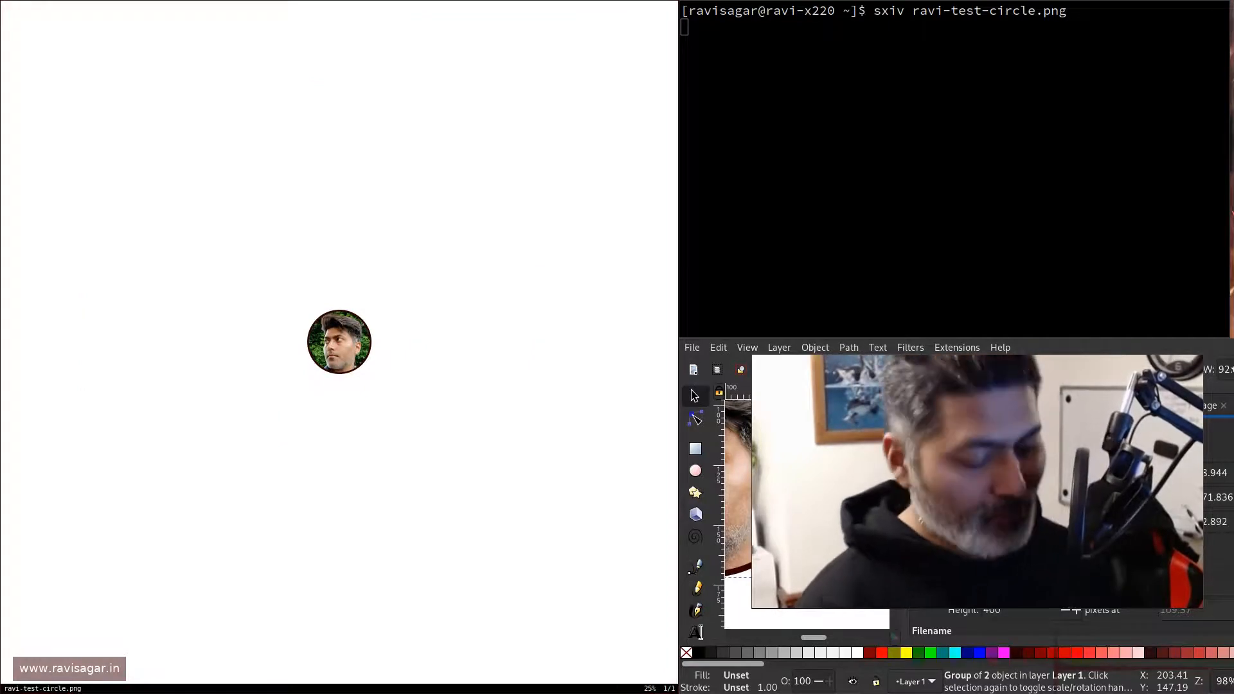
key("q")
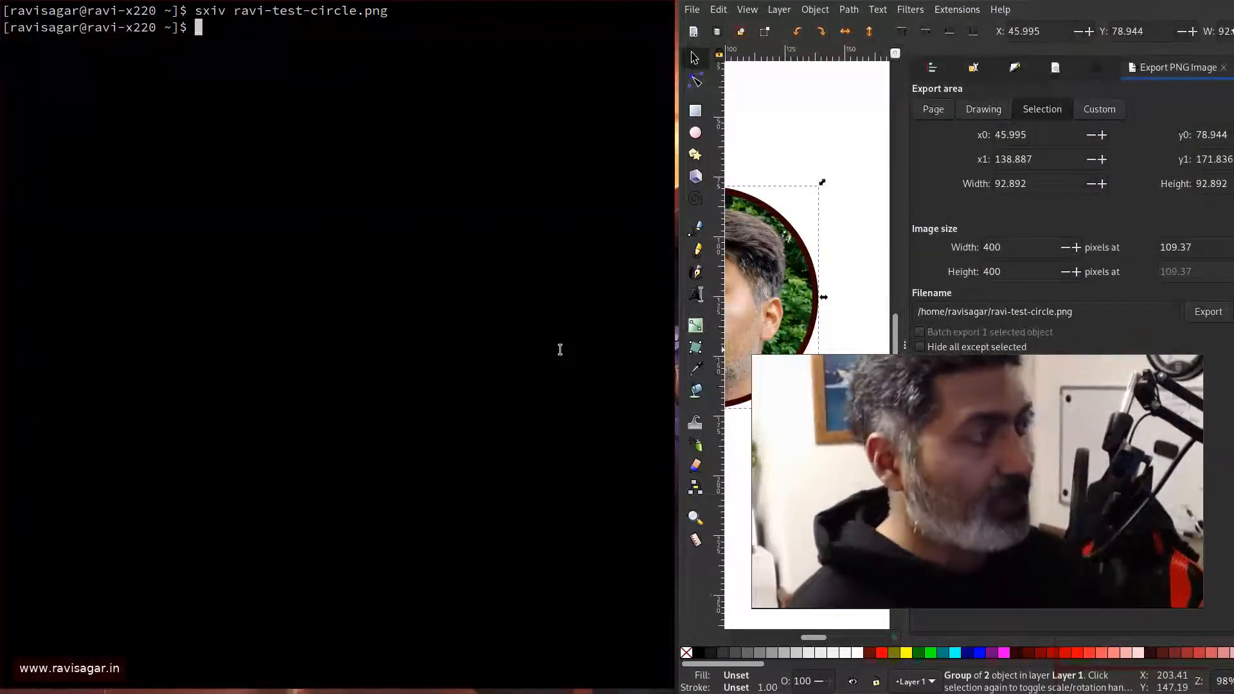
key("ctrl+d")
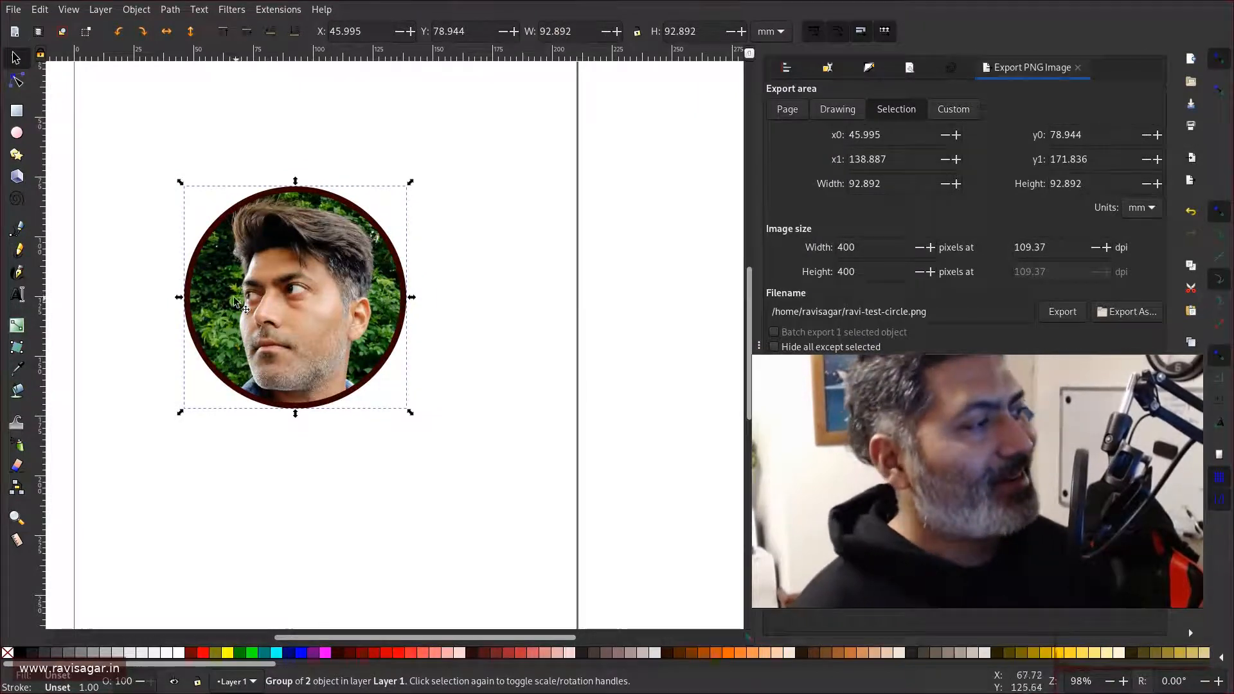
scroll(186, 298, "up", 1)
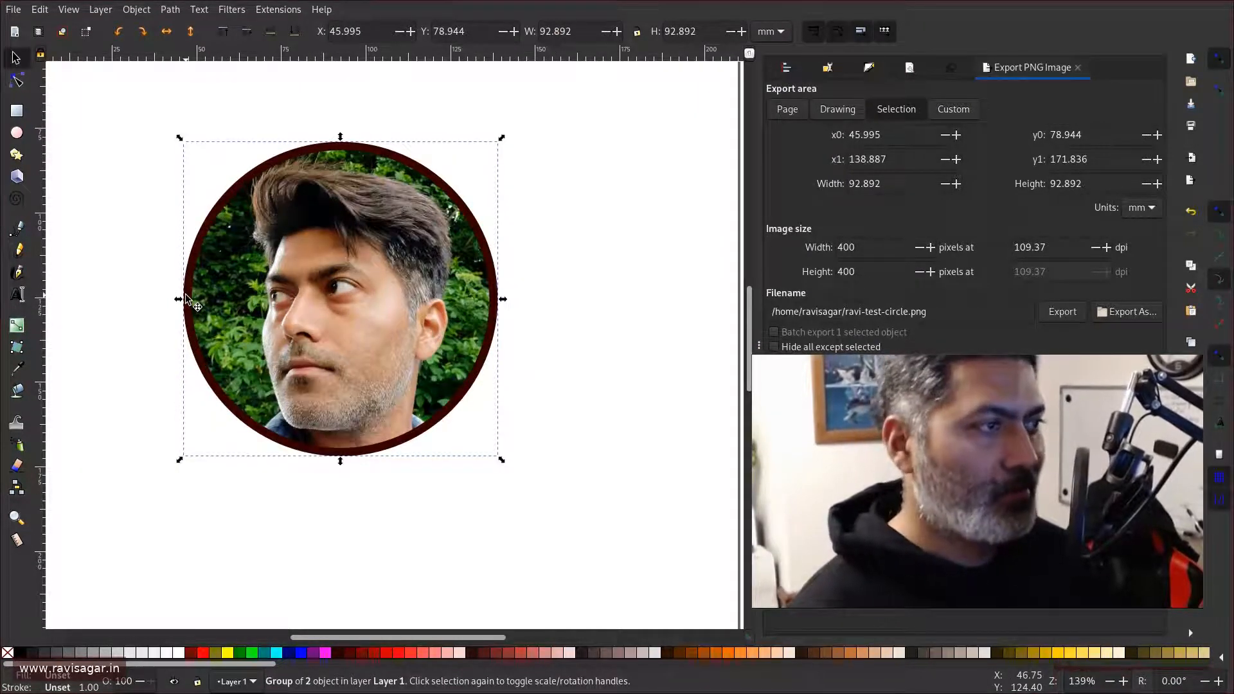